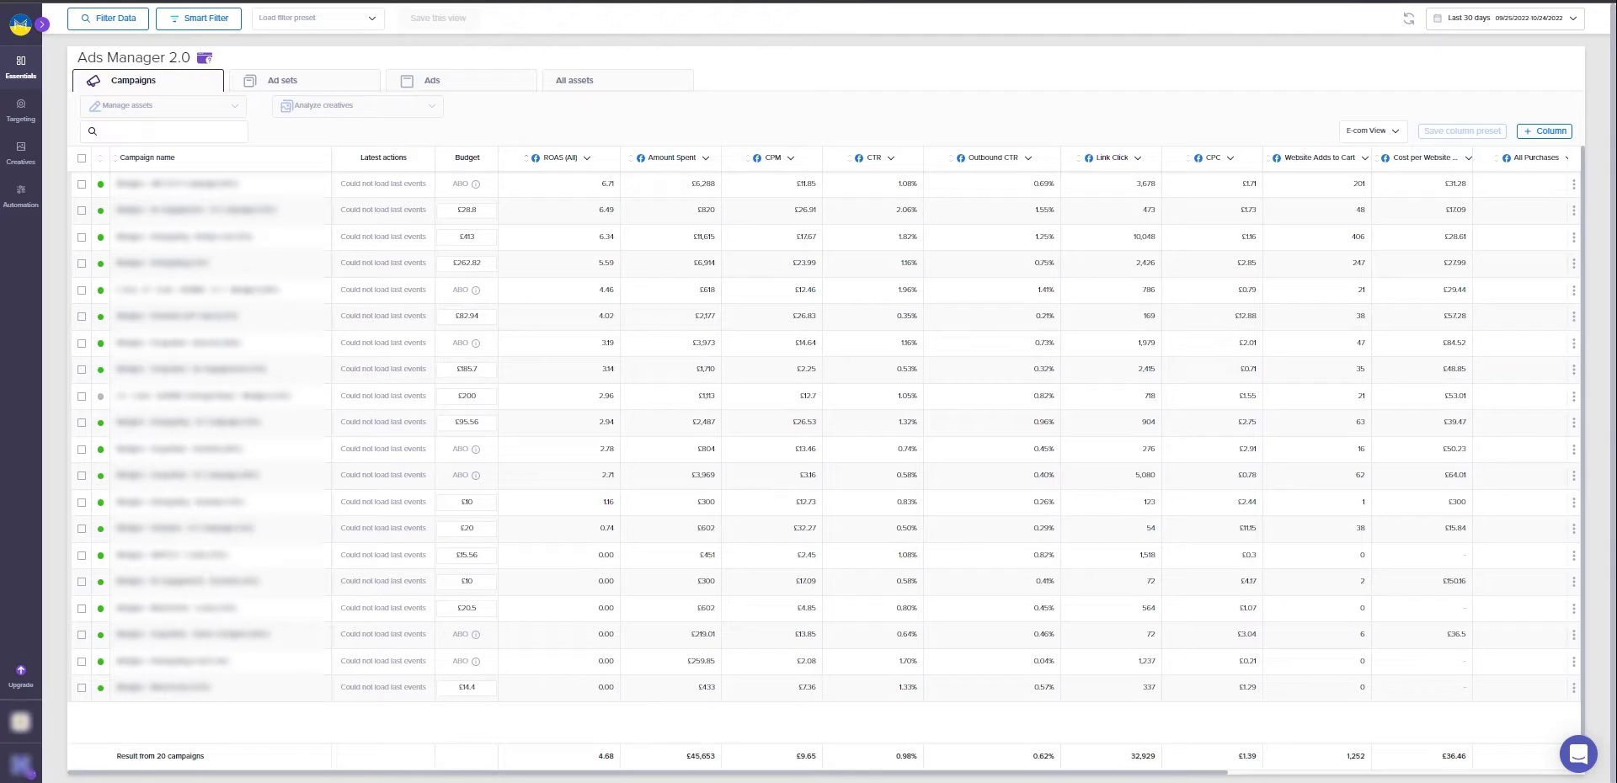
- Keep the Last 30 days date range and refresh the campaign table data
click(1453, 22)
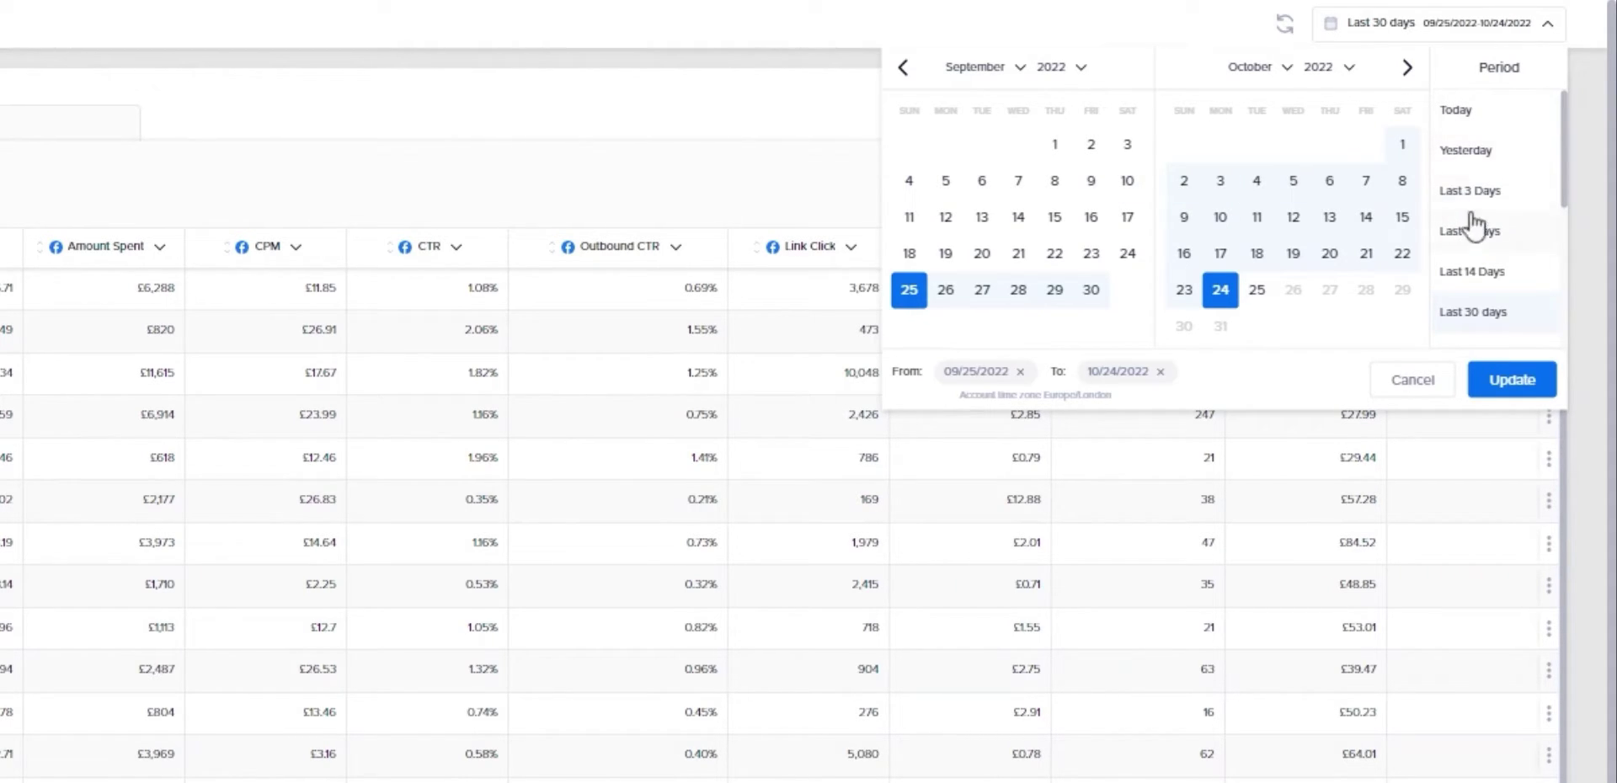
click(1482, 316)
click(1019, 180)
click(1055, 252)
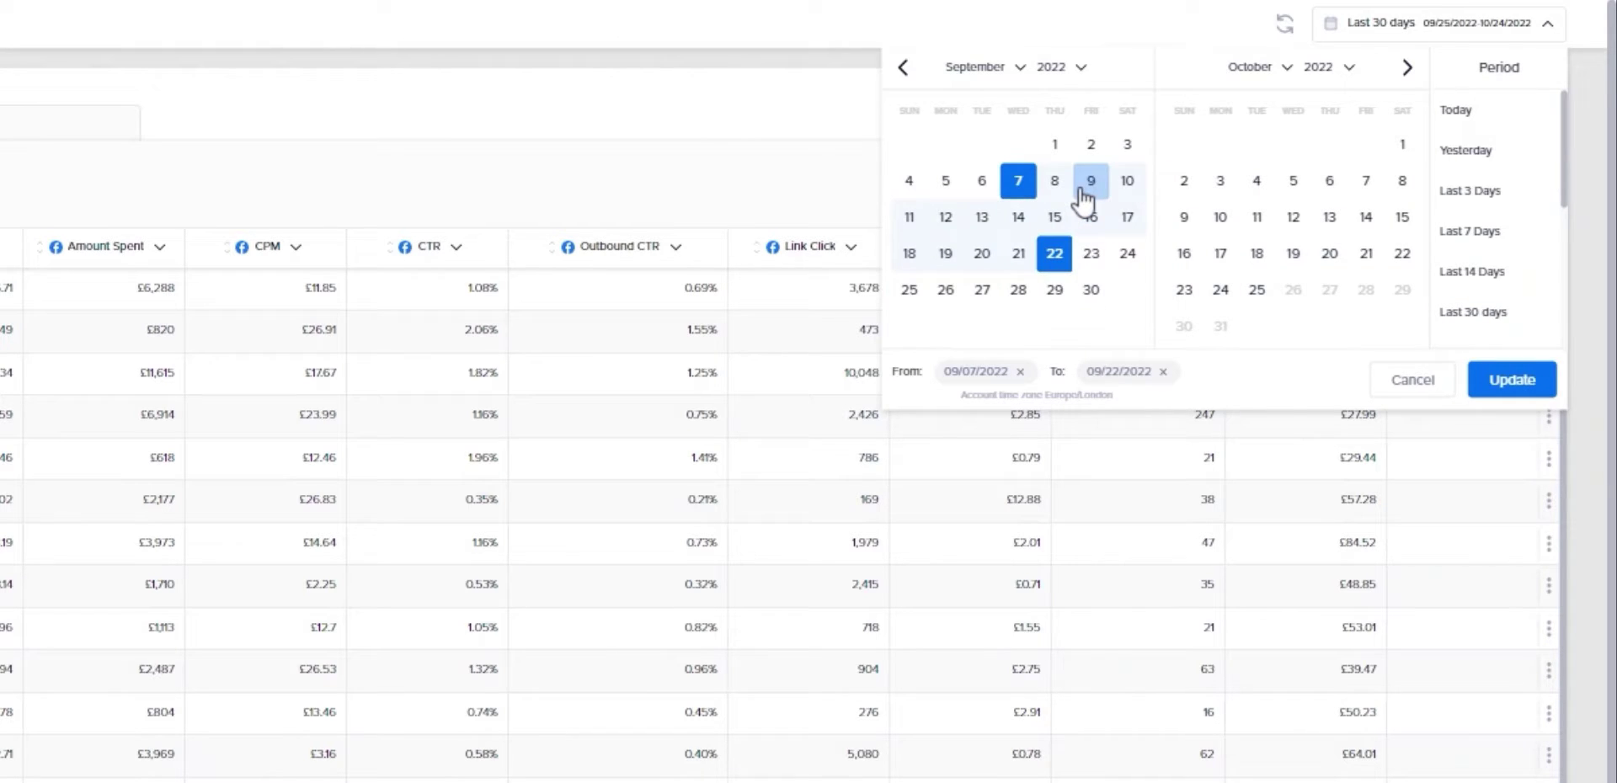
click(1481, 314)
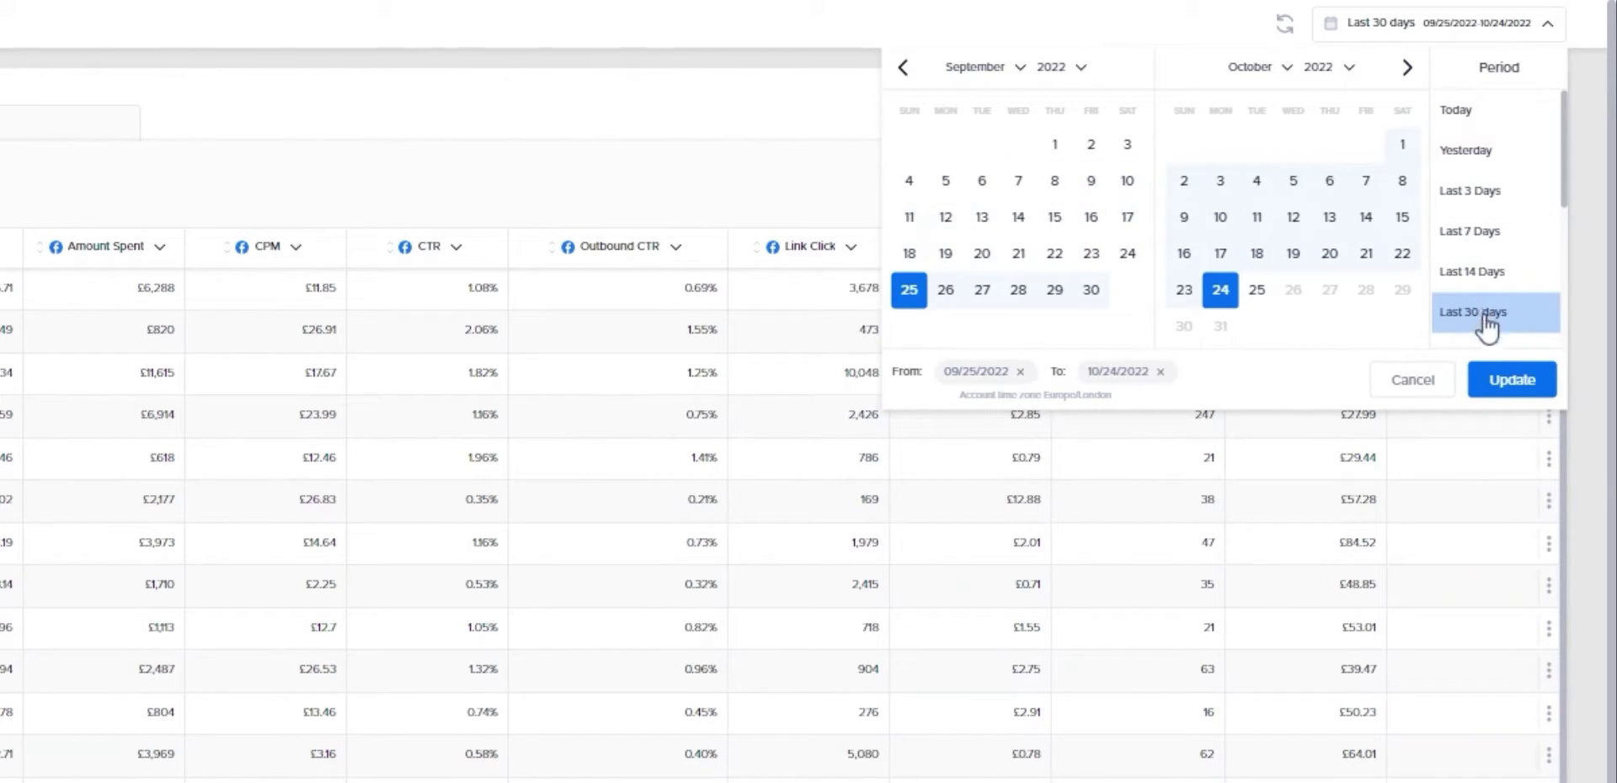
click(1512, 383)
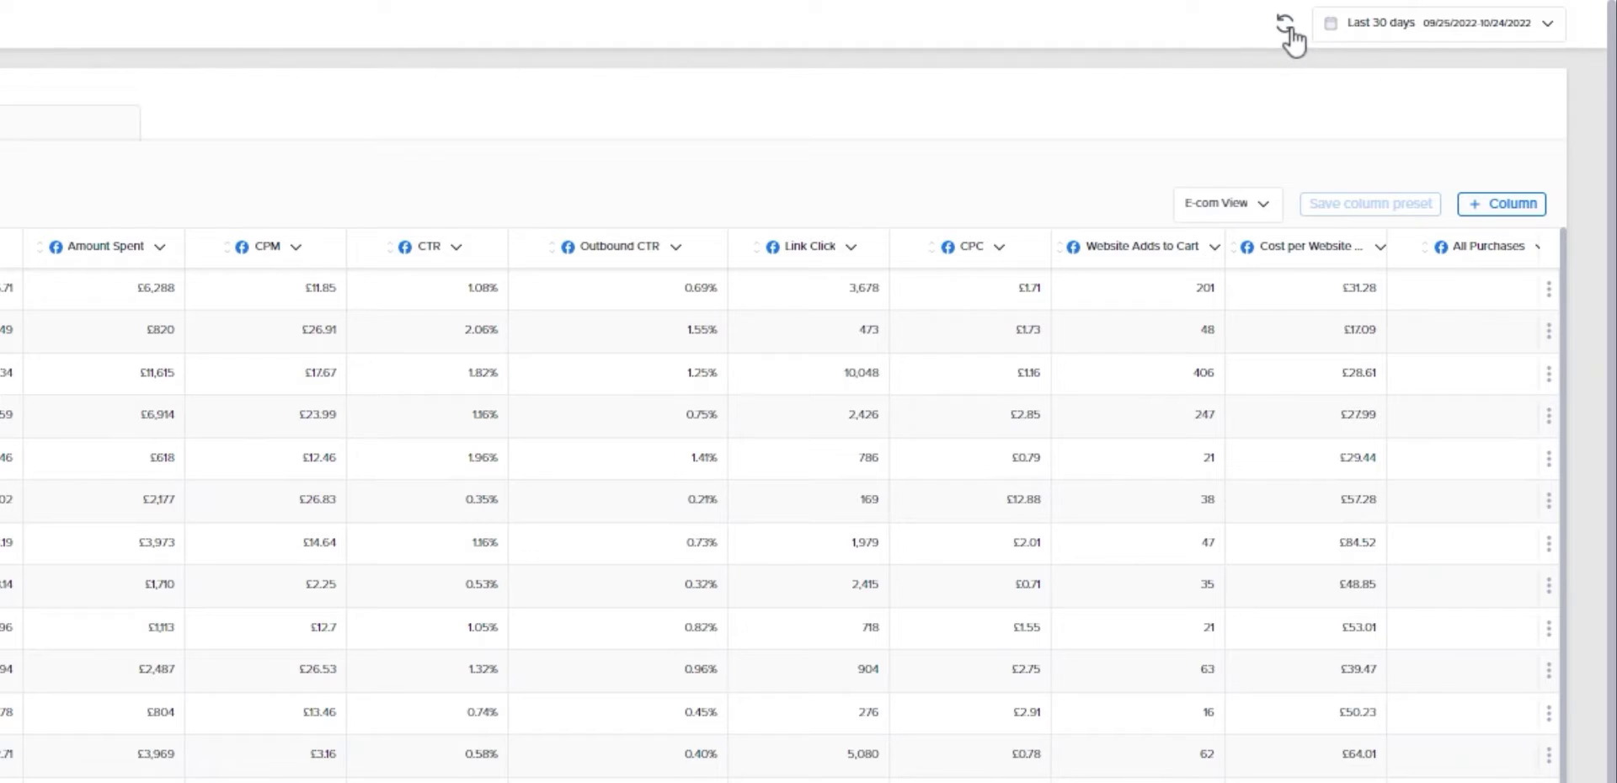
click(1287, 27)
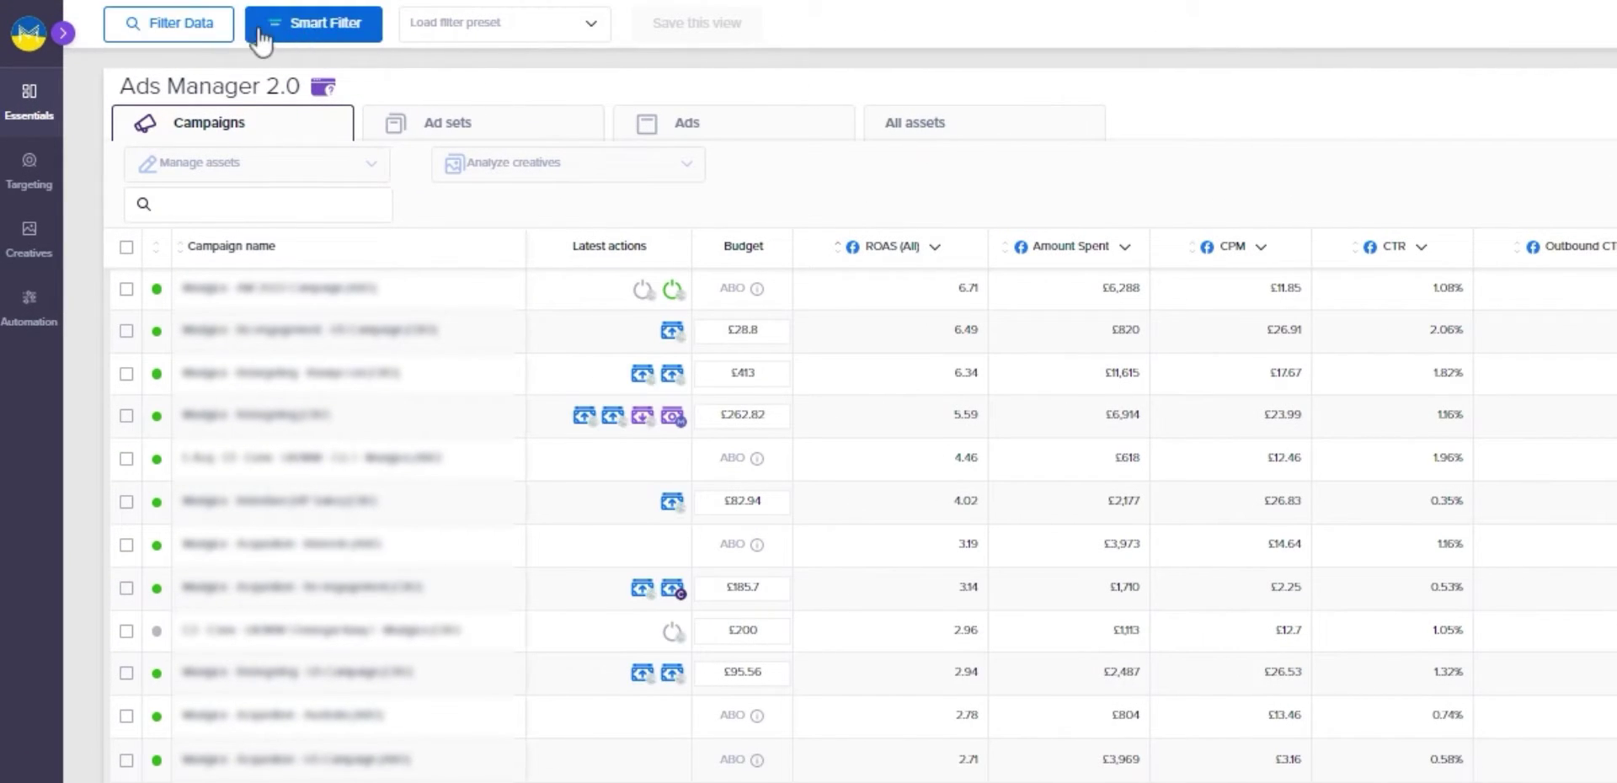
- Add a campaign metric filter for Amount Spent greater than £10 and apply it
click(191, 37)
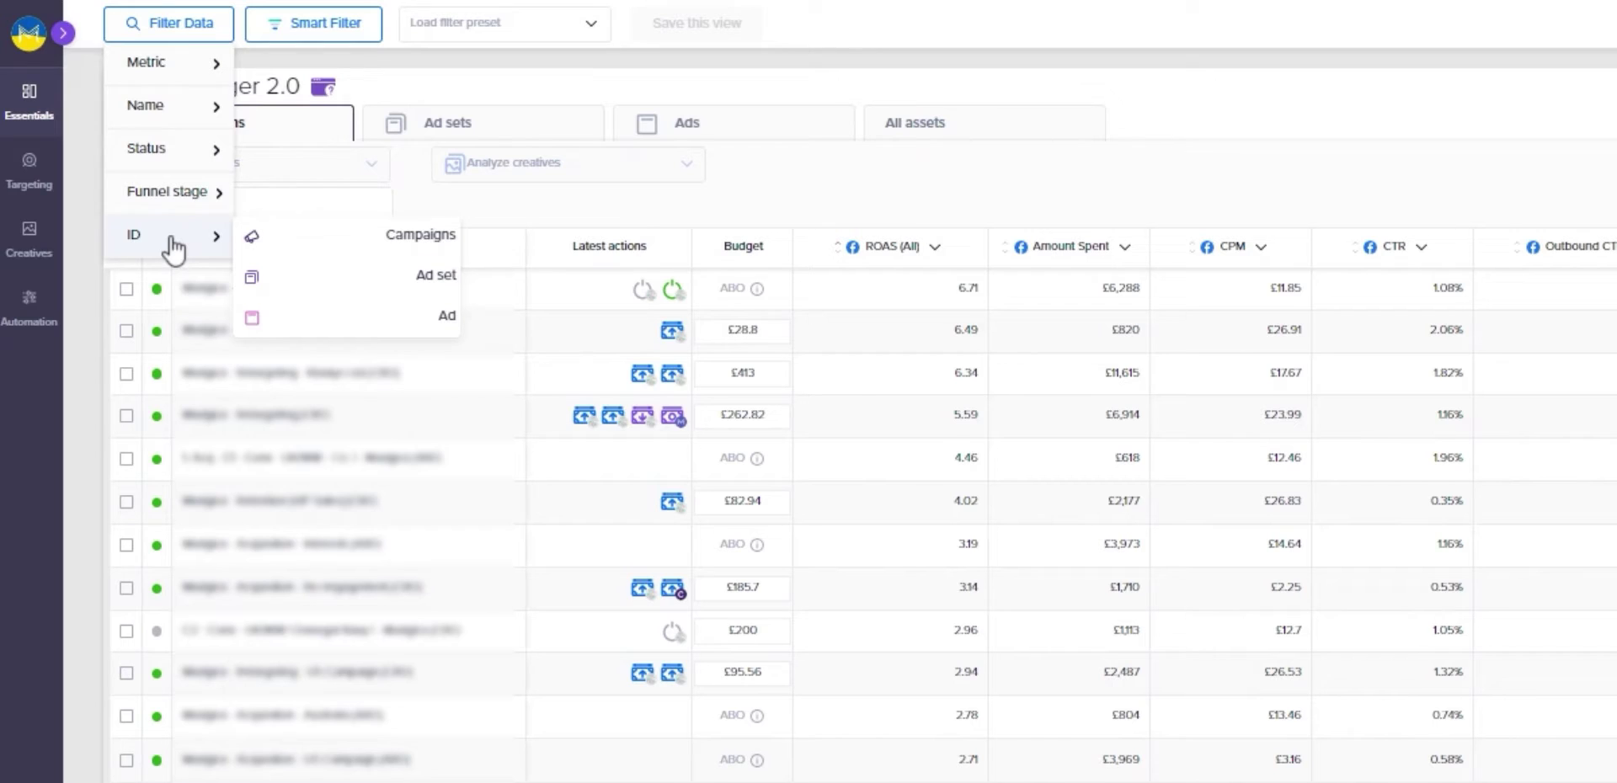
mouse_move(164, 62)
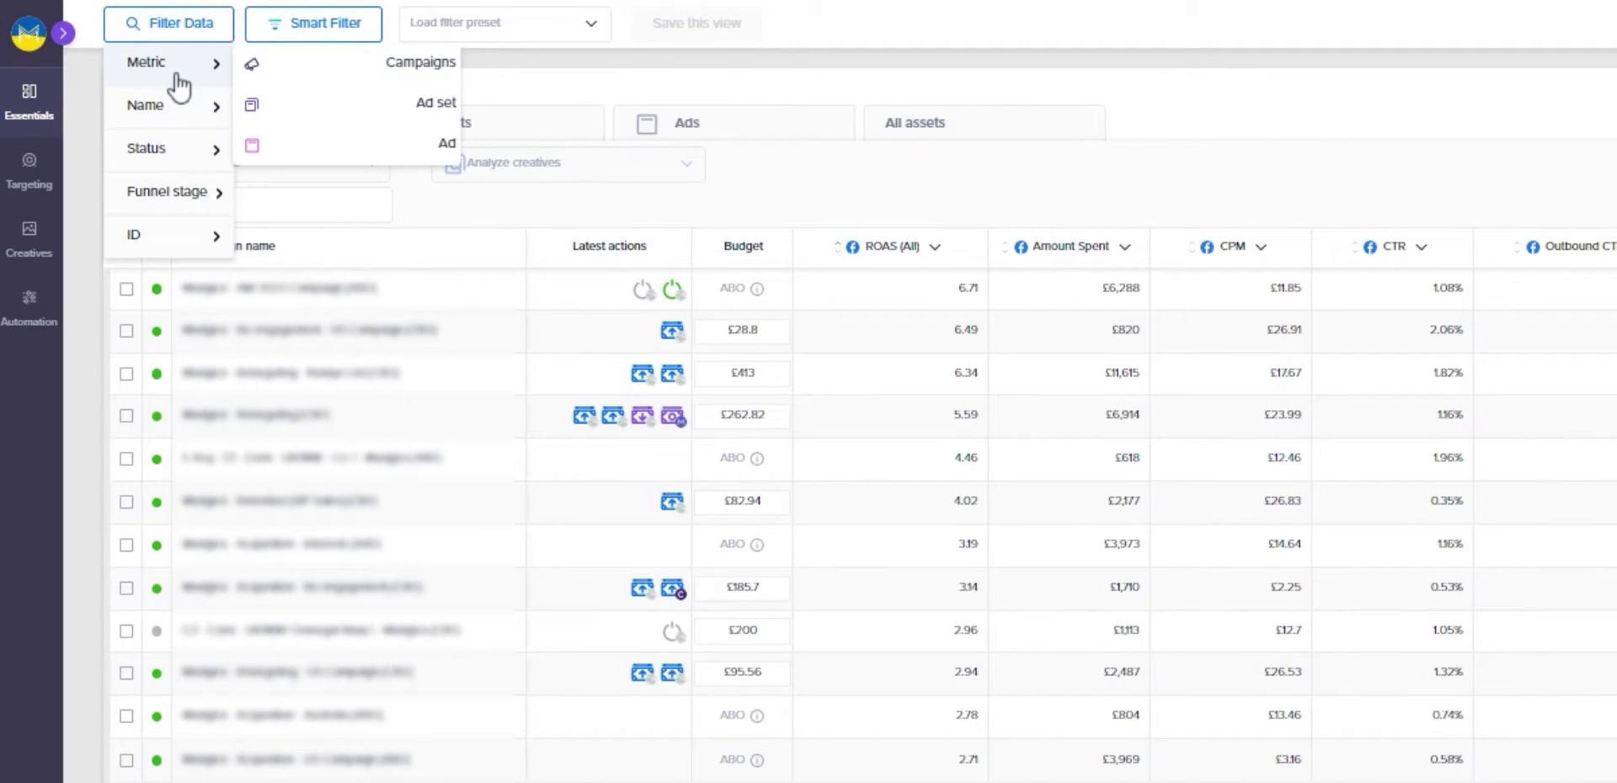
click(307, 69)
text(10)
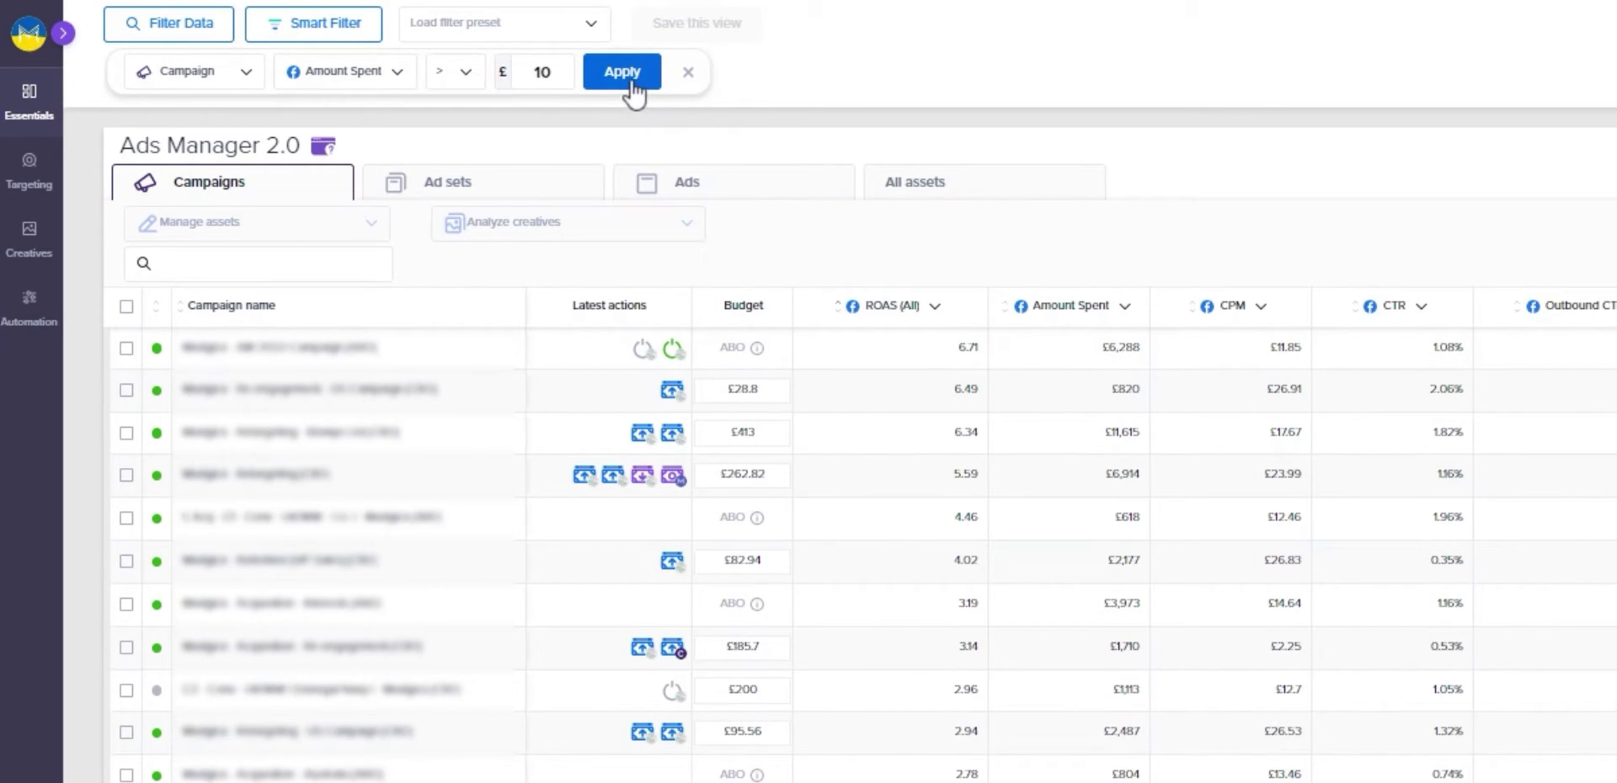
click(686, 74)
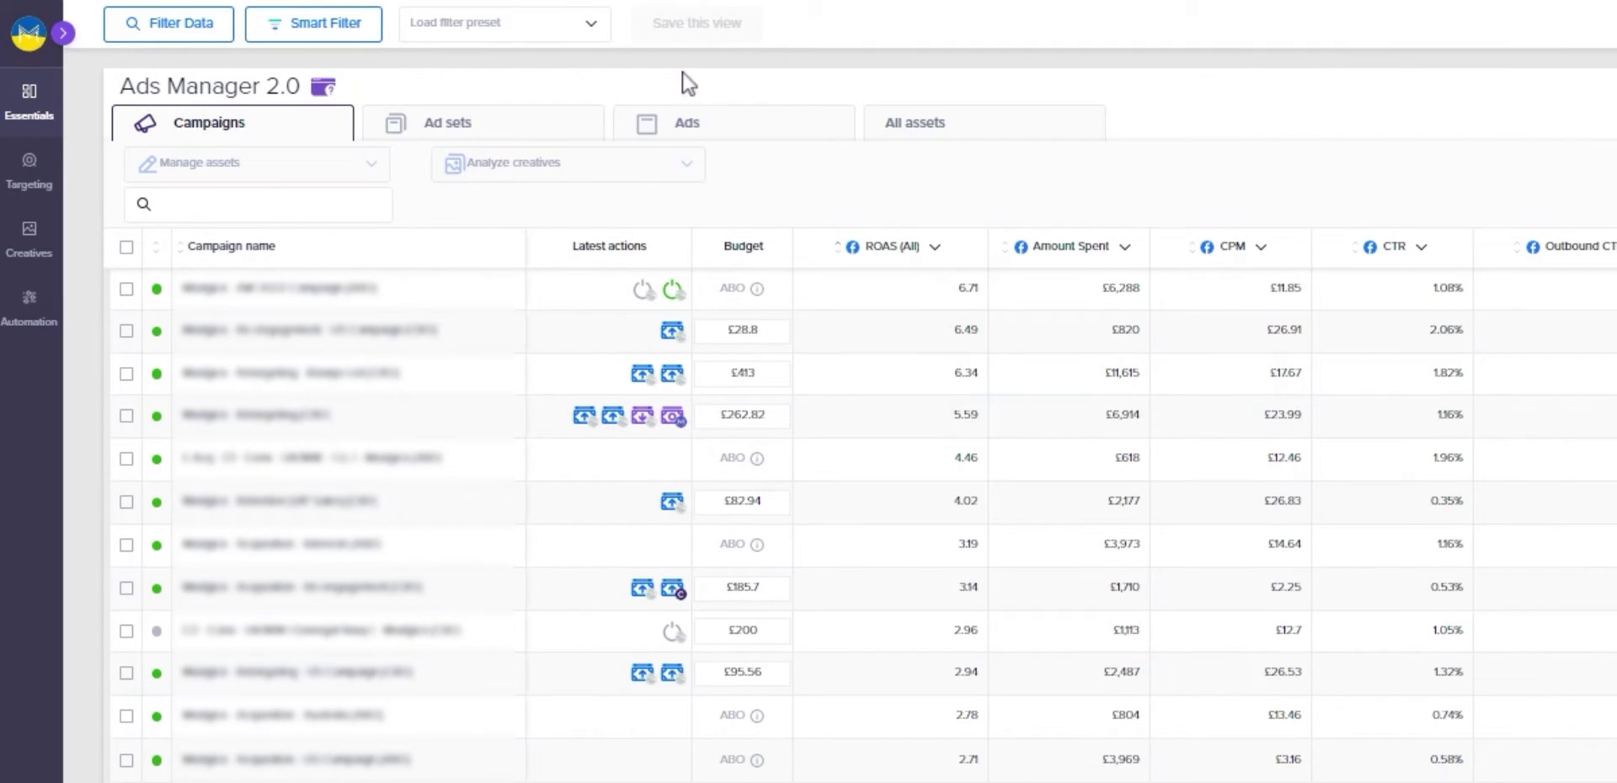
click(344, 47)
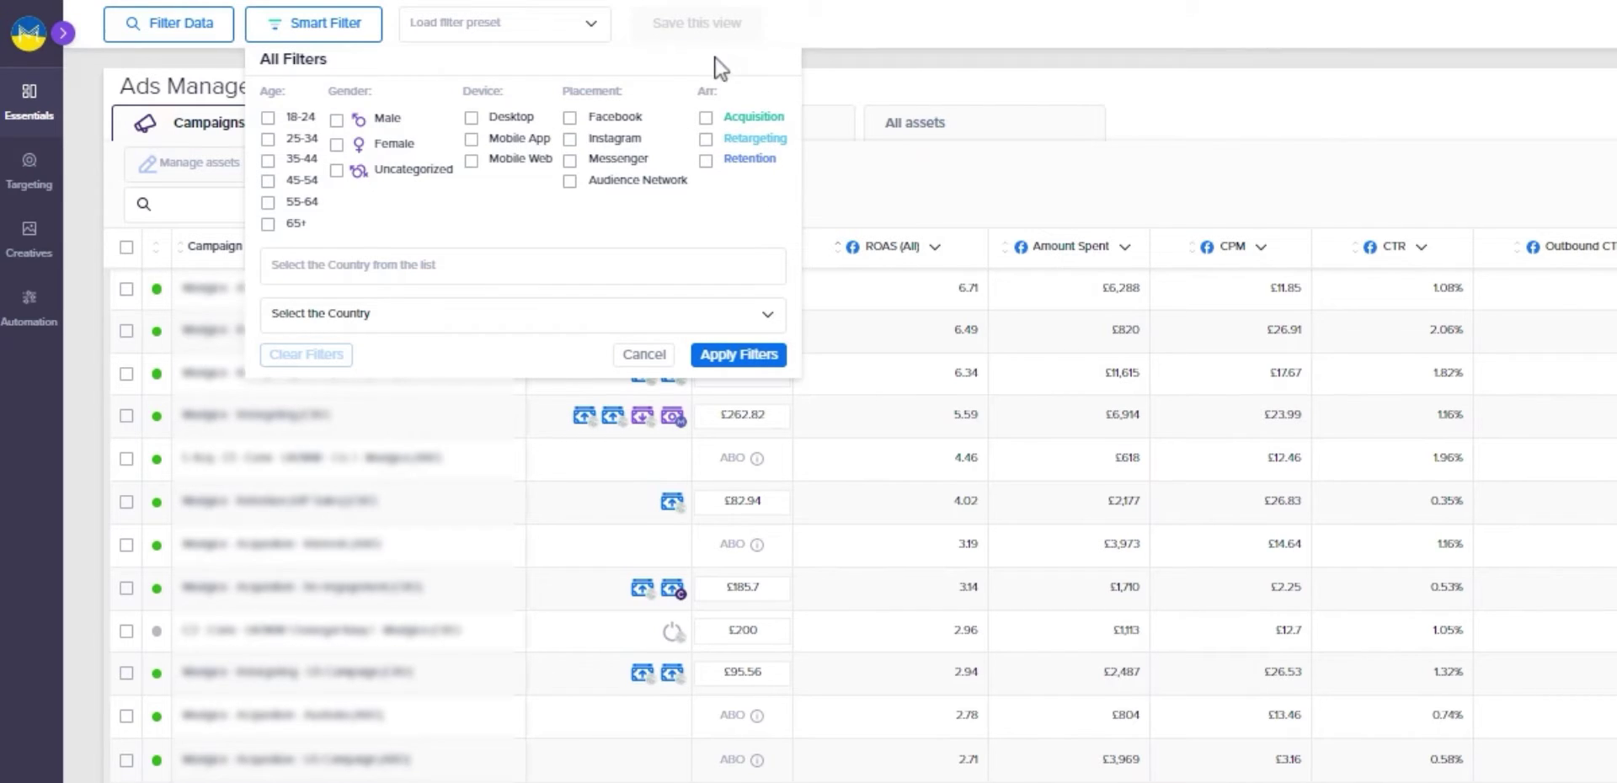
click(706, 118)
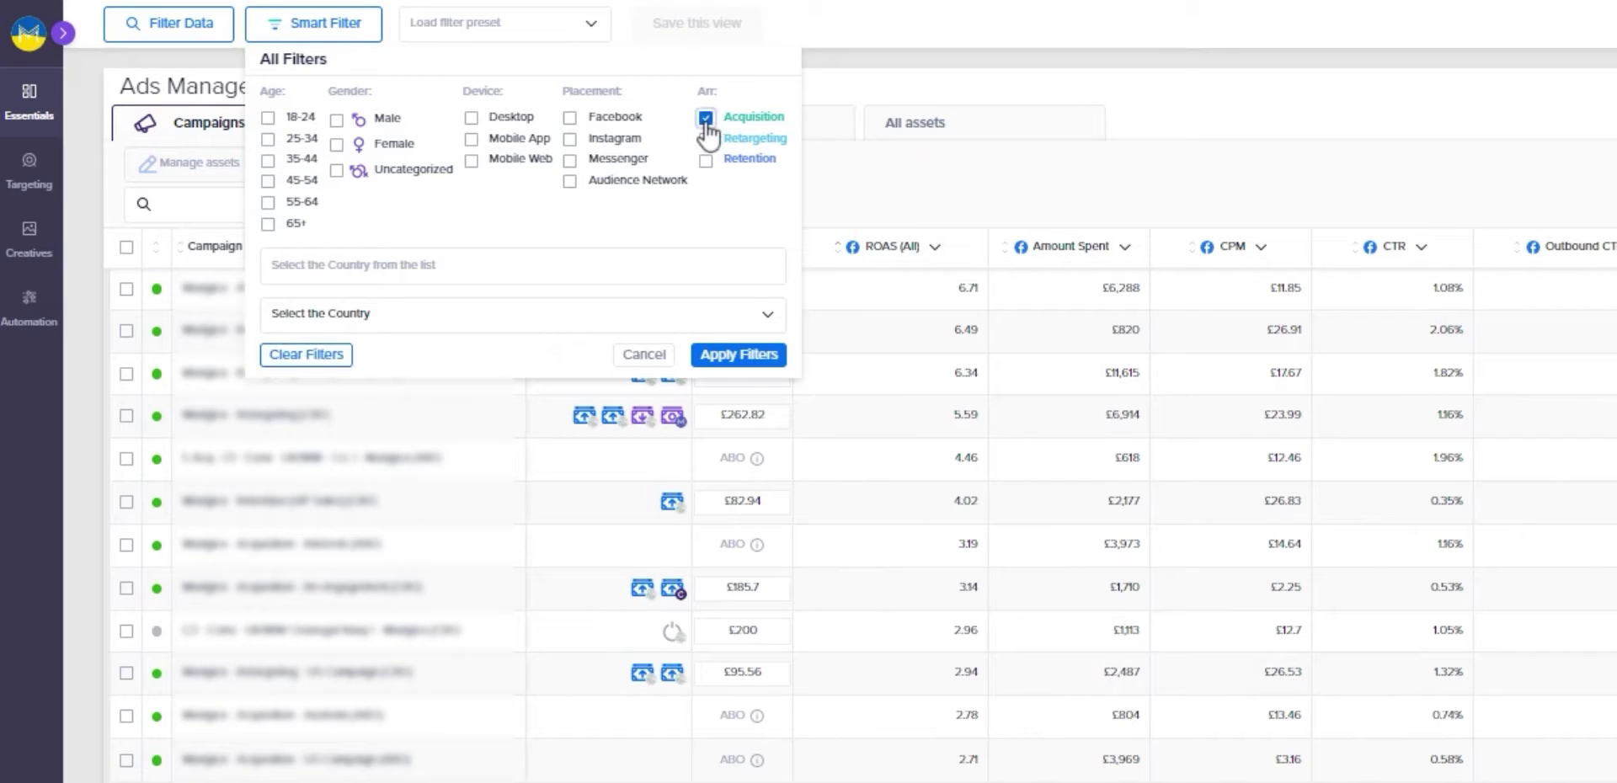
click(728, 358)
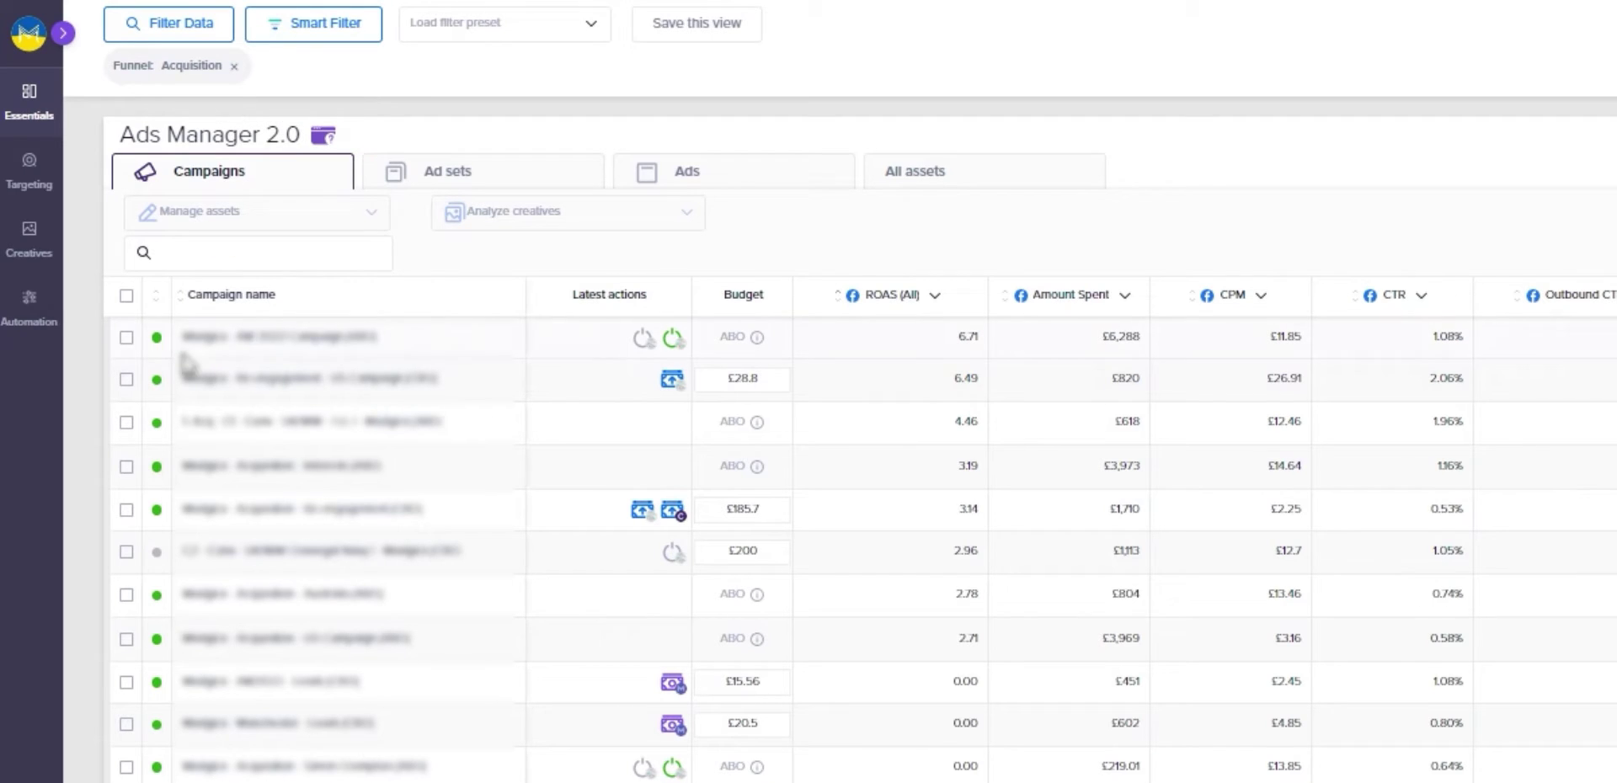
click(238, 67)
click(289, 34)
click(706, 139)
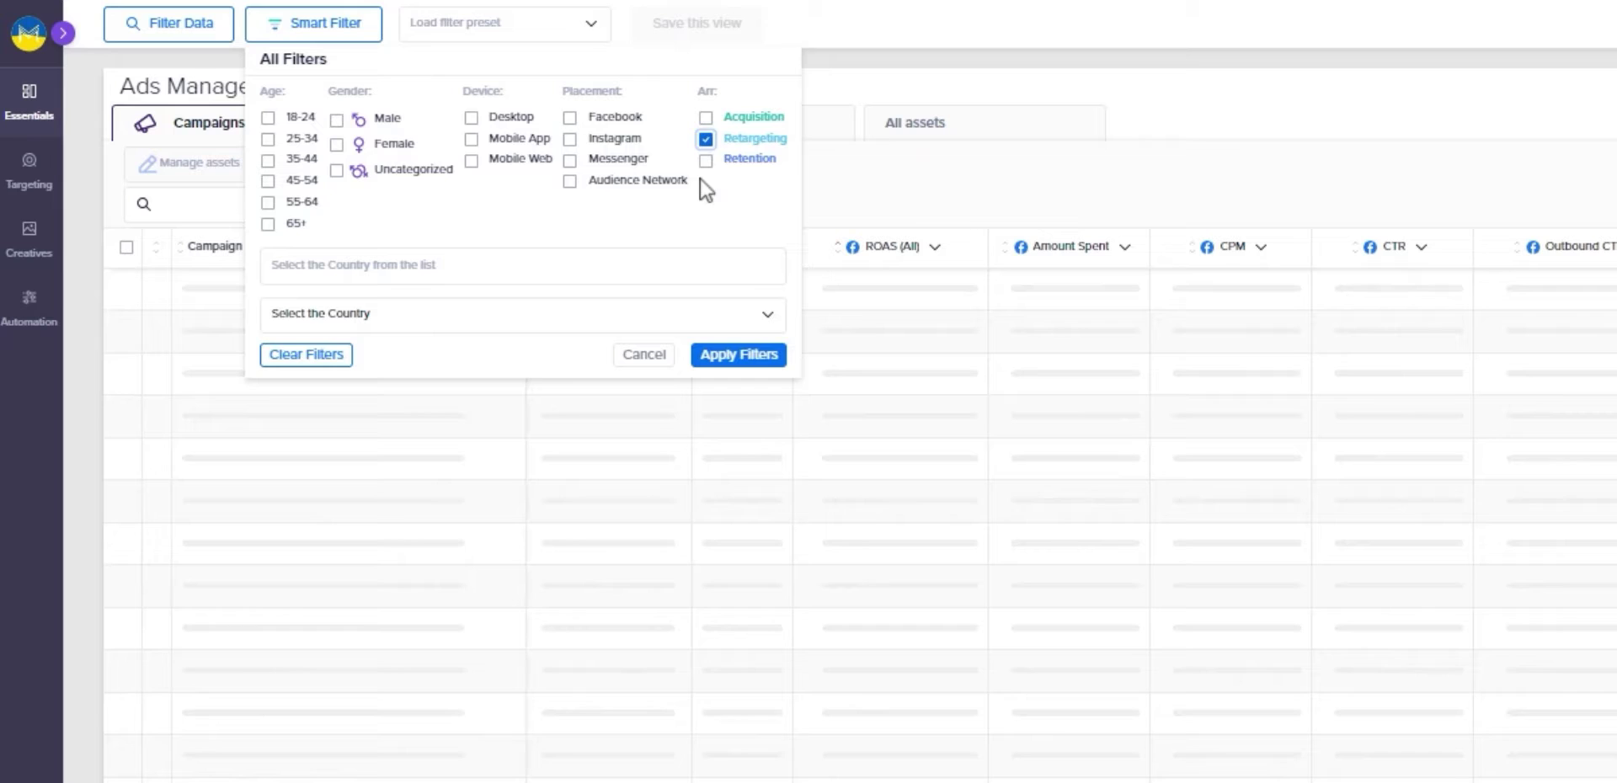
click(706, 139)
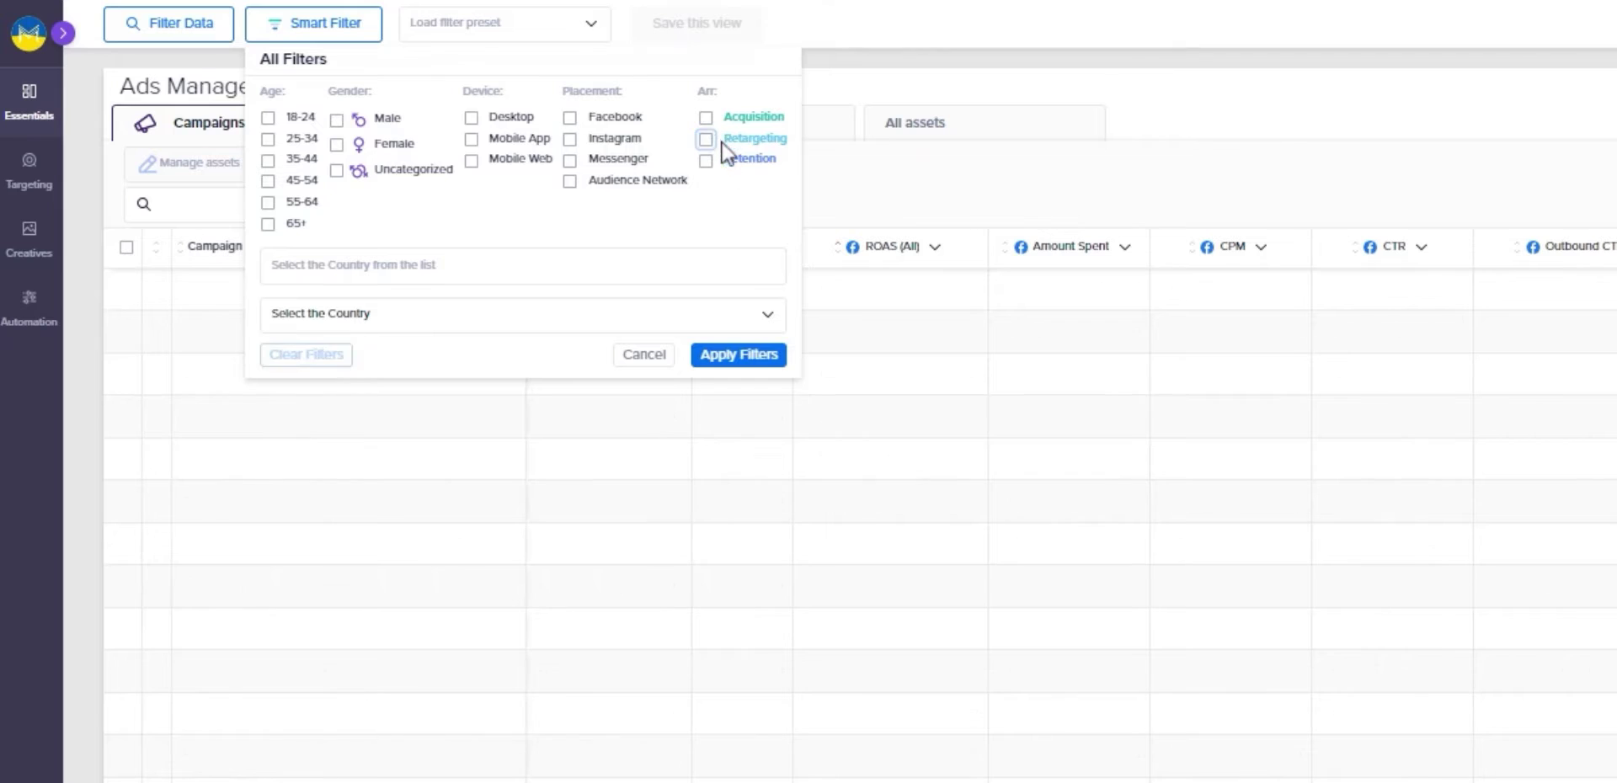
click(729, 354)
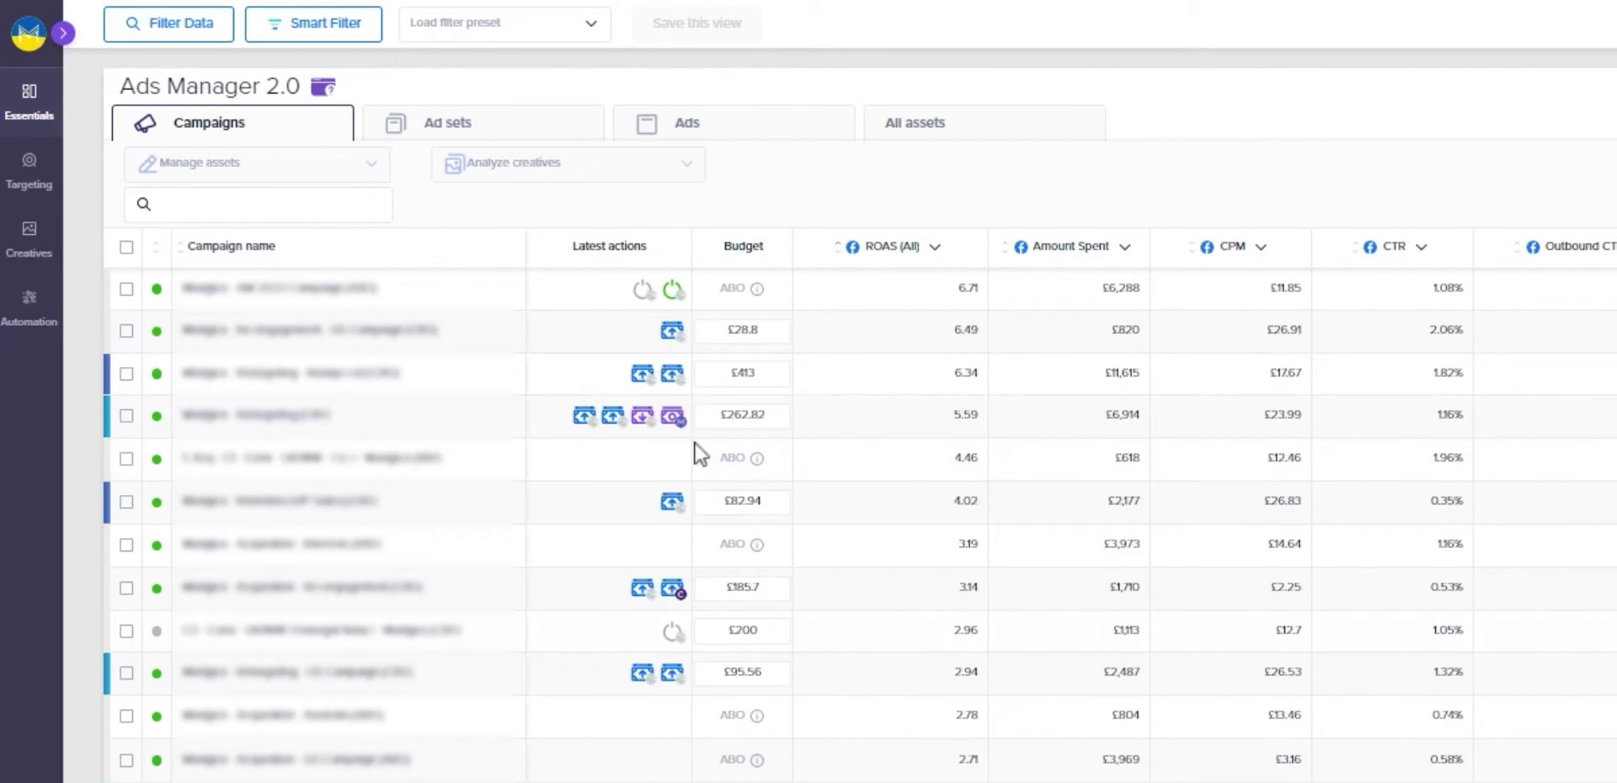
click(278, 34)
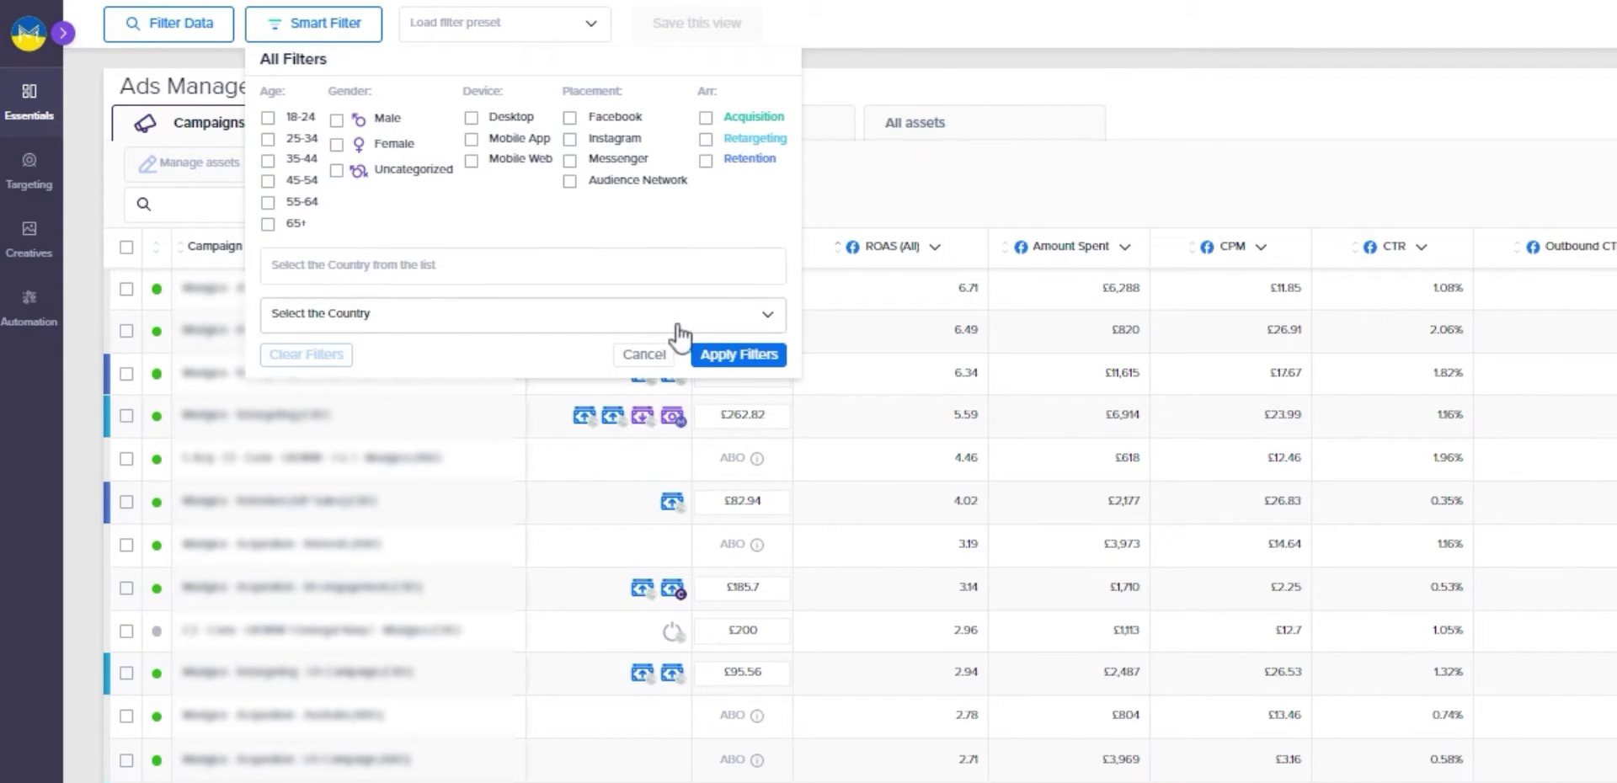
click(650, 354)
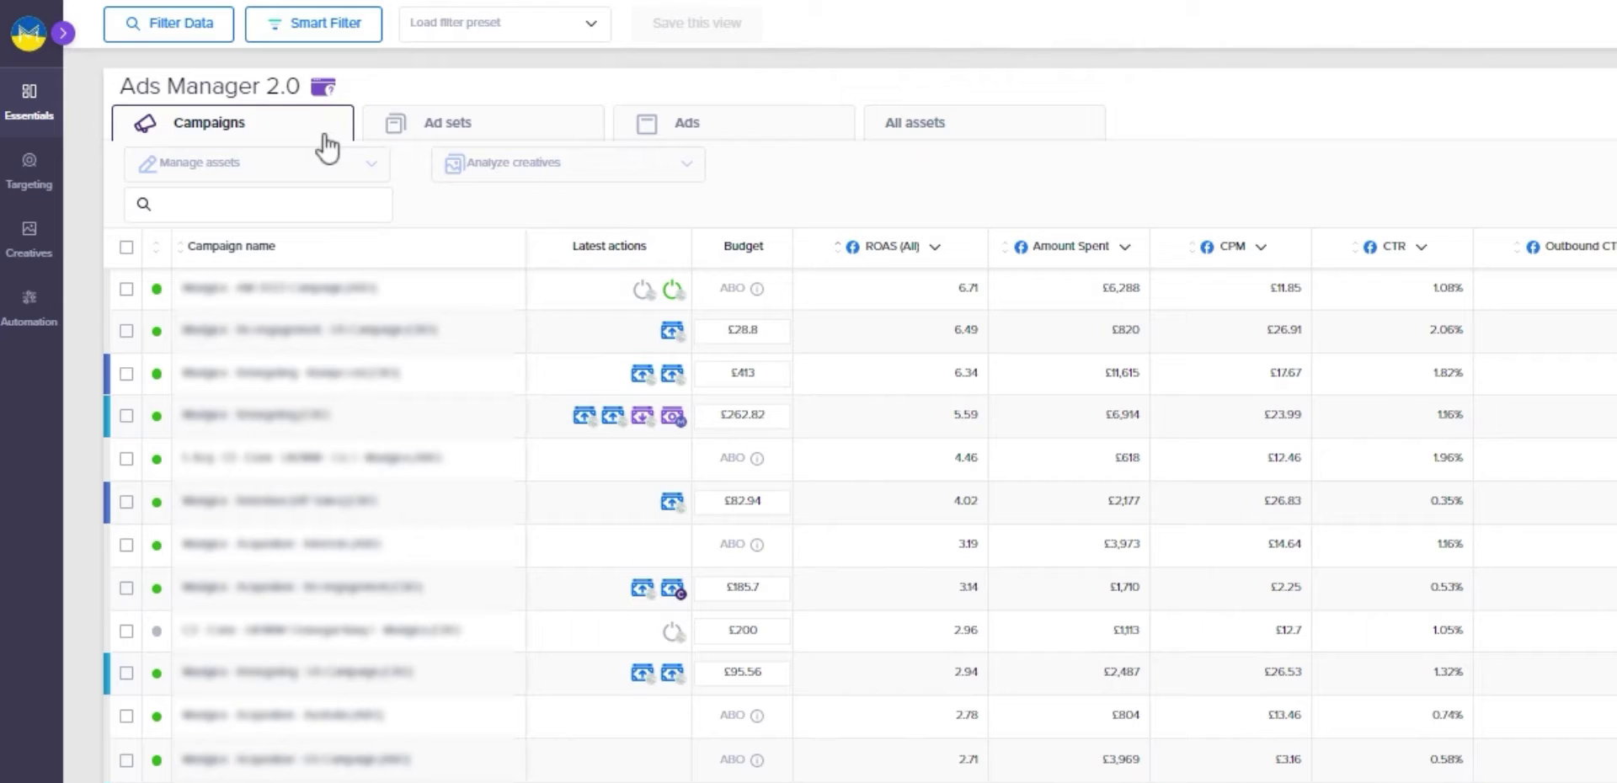
click(450, 137)
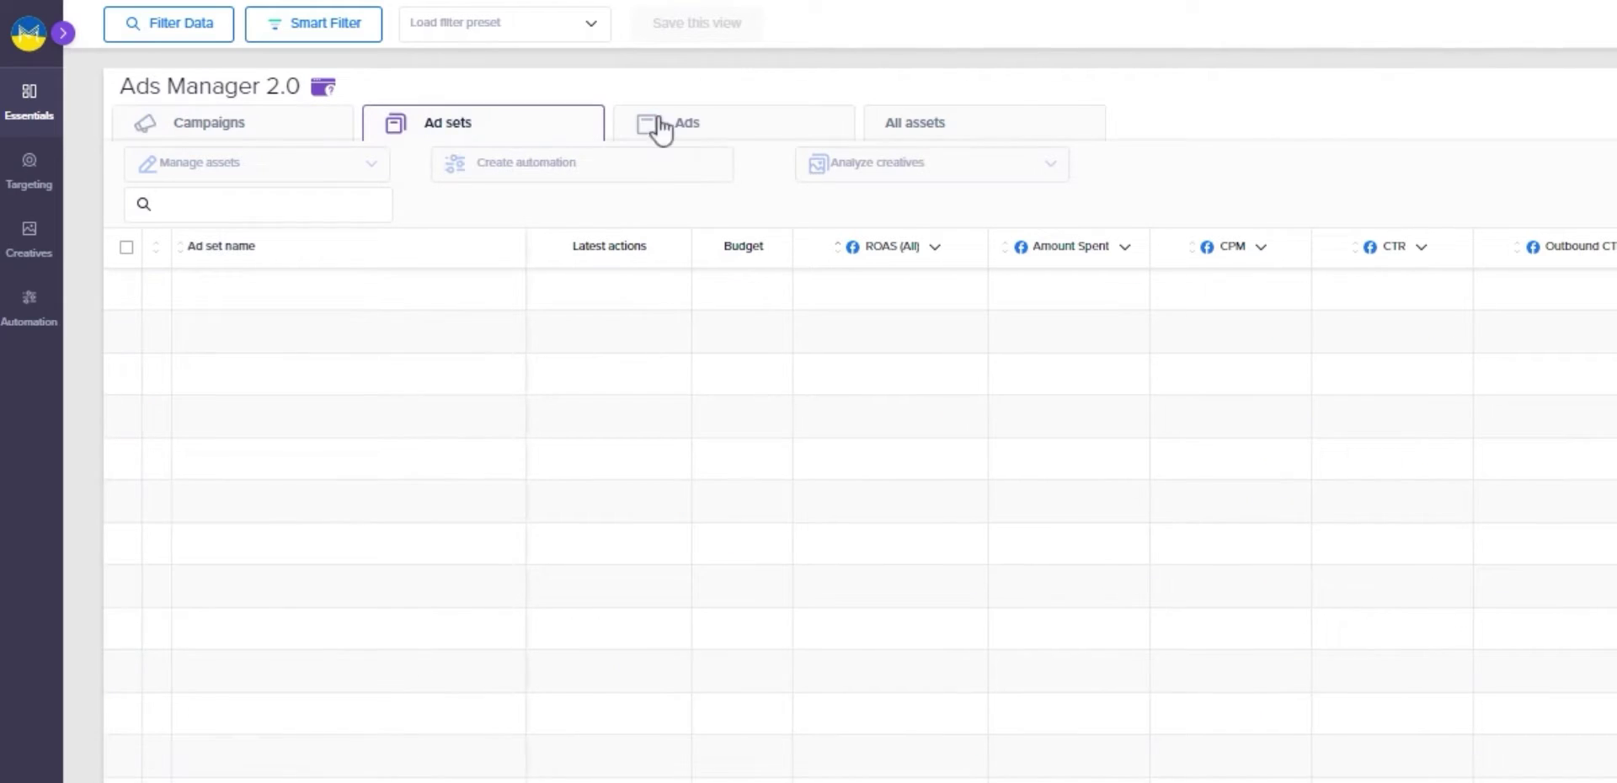
click(661, 125)
click(922, 122)
click(230, 133)
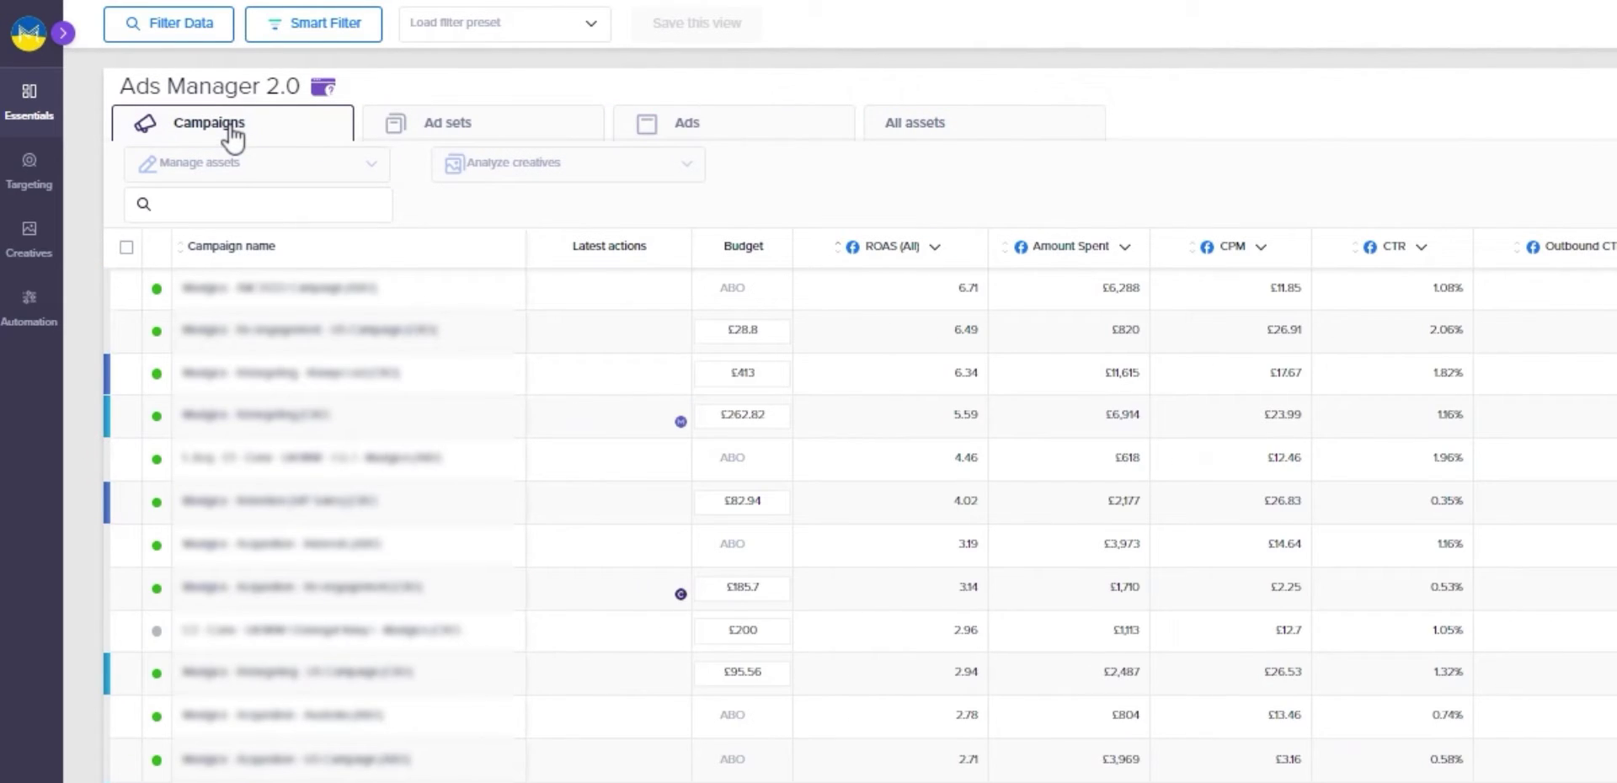
click(455, 124)
click(739, 136)
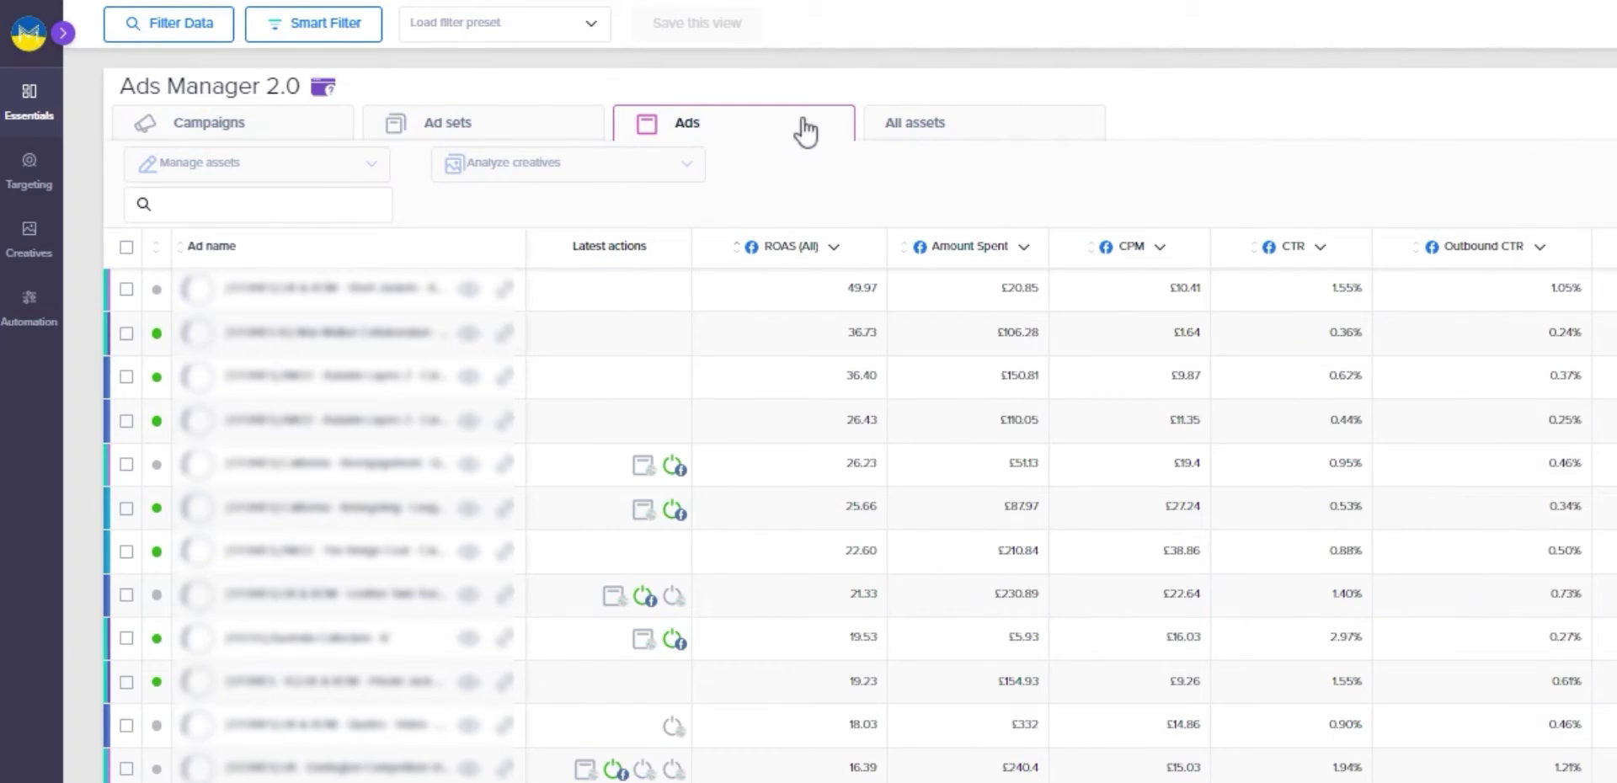
click(885, 135)
click(289, 139)
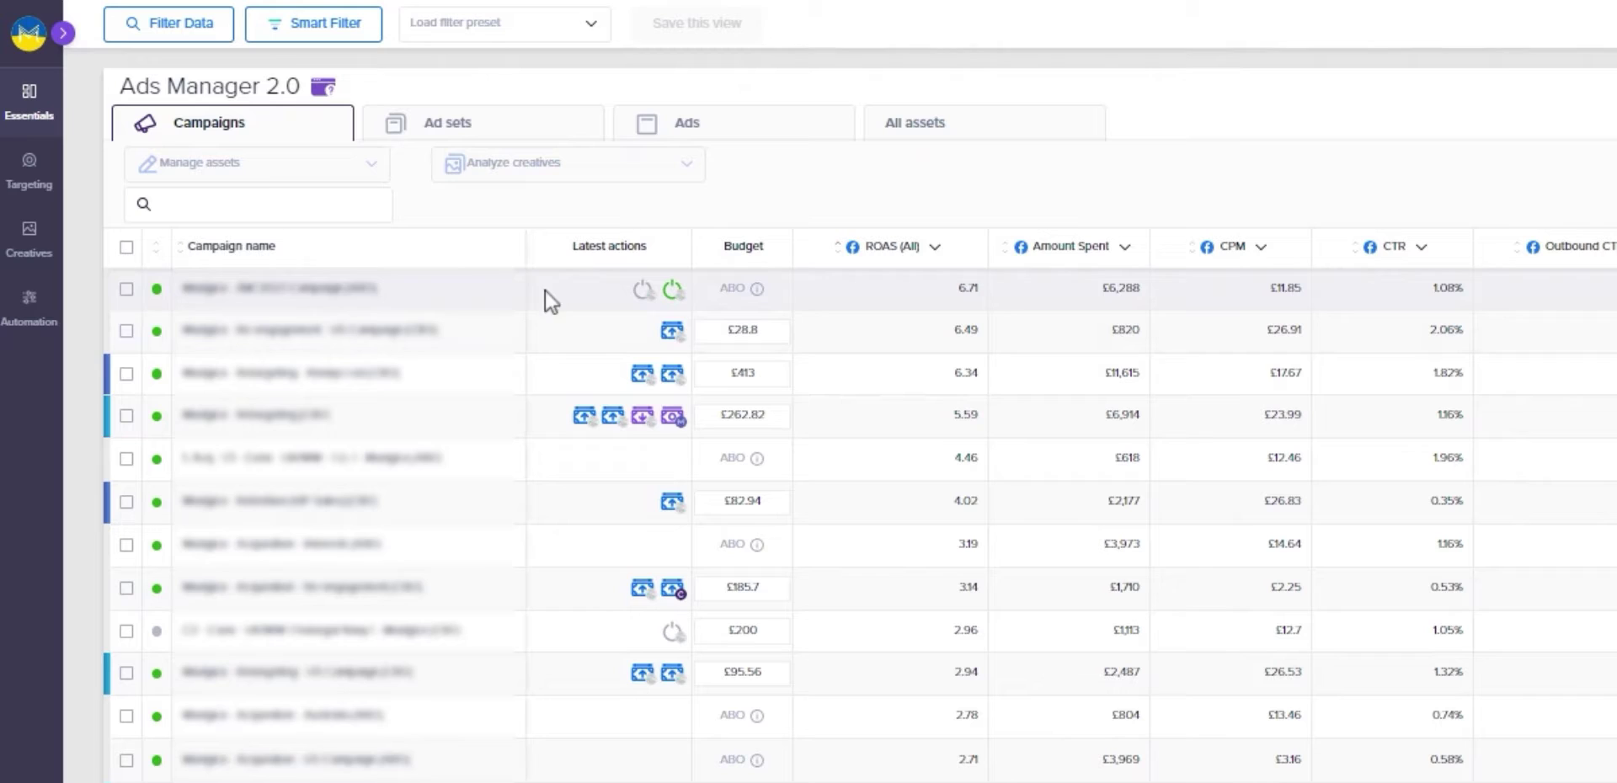
- Select the top campaign, browse its Manage assets actions, and show Analyze creatives options
click(126, 288)
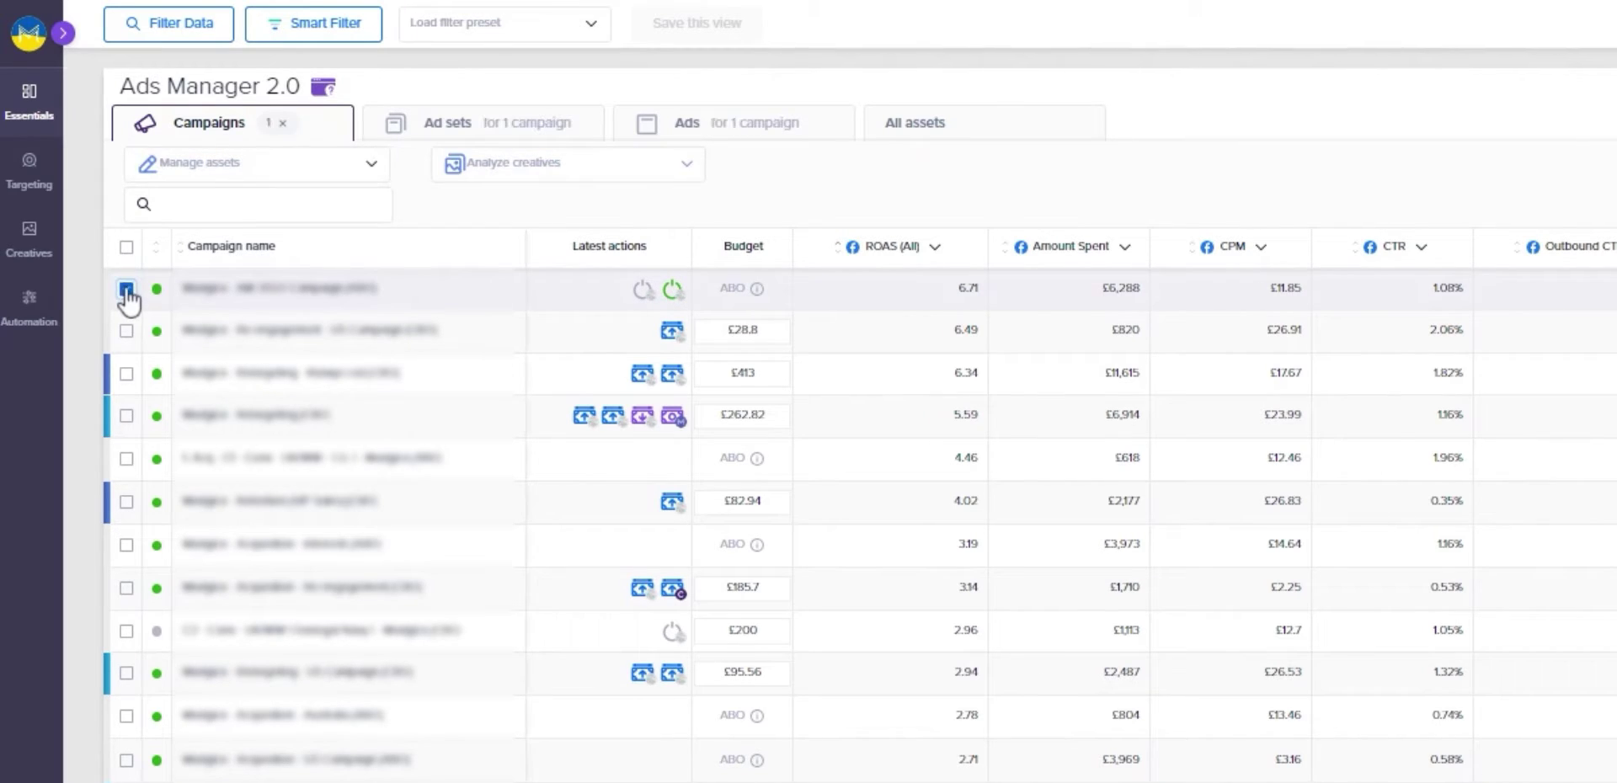
click(310, 169)
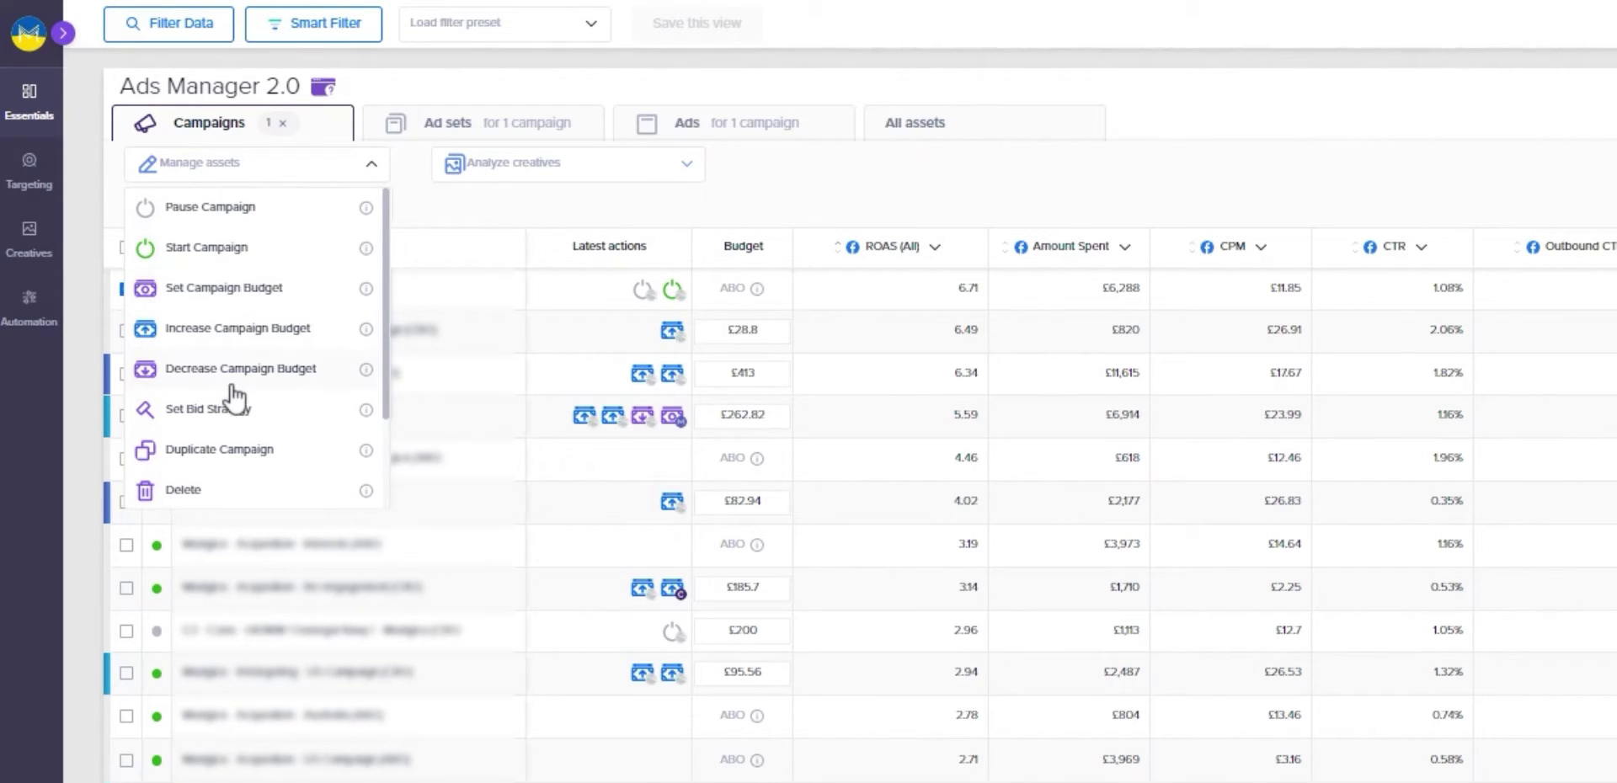
scroll(252, 396, down, 3)
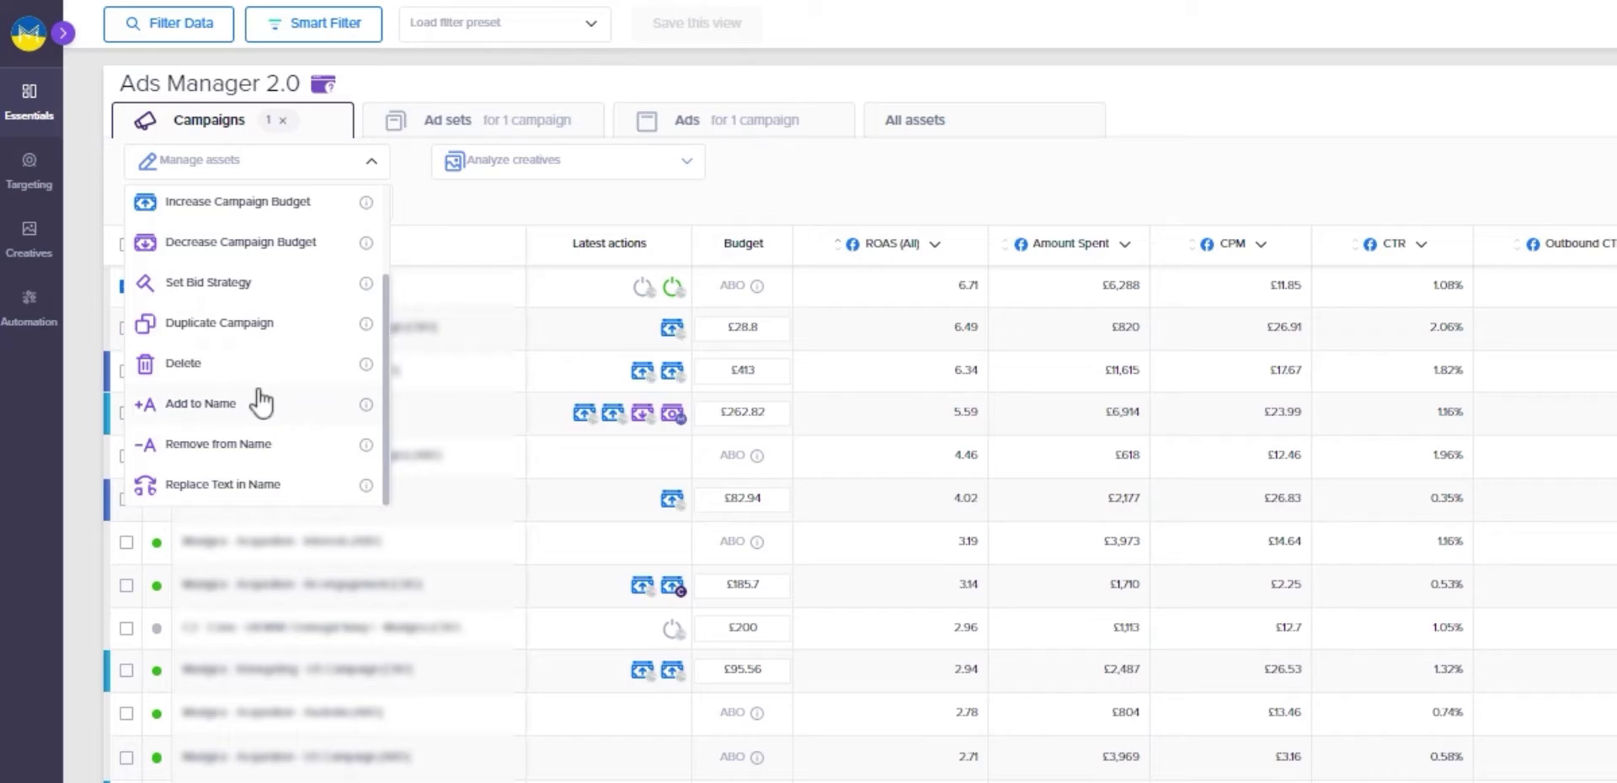
click(556, 166)
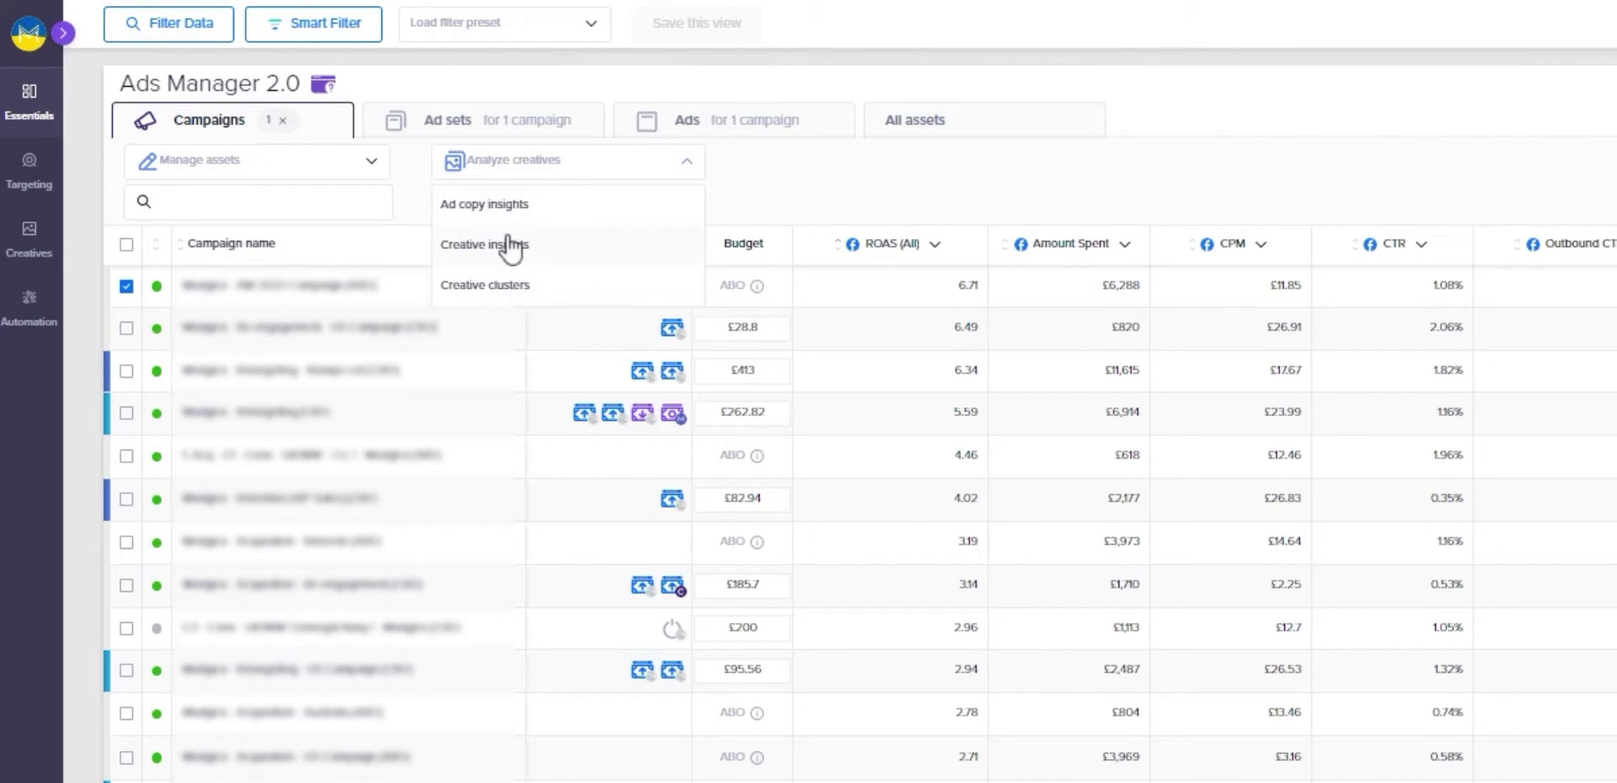
- Dismiss the Analyze creatives dropdown to see the campaigns' Latest actions
click(767, 182)
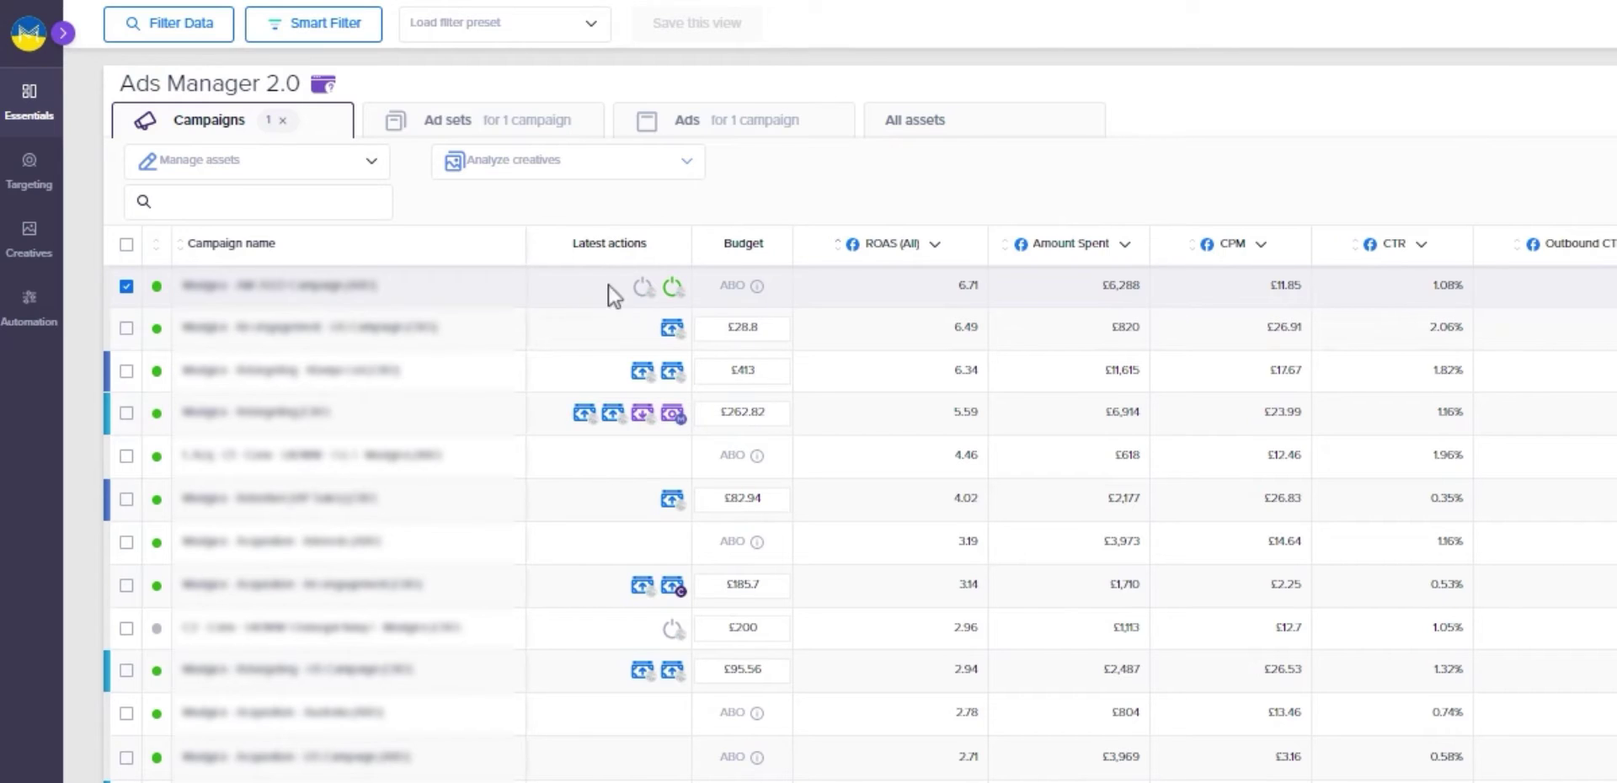
mouse_move(671, 327)
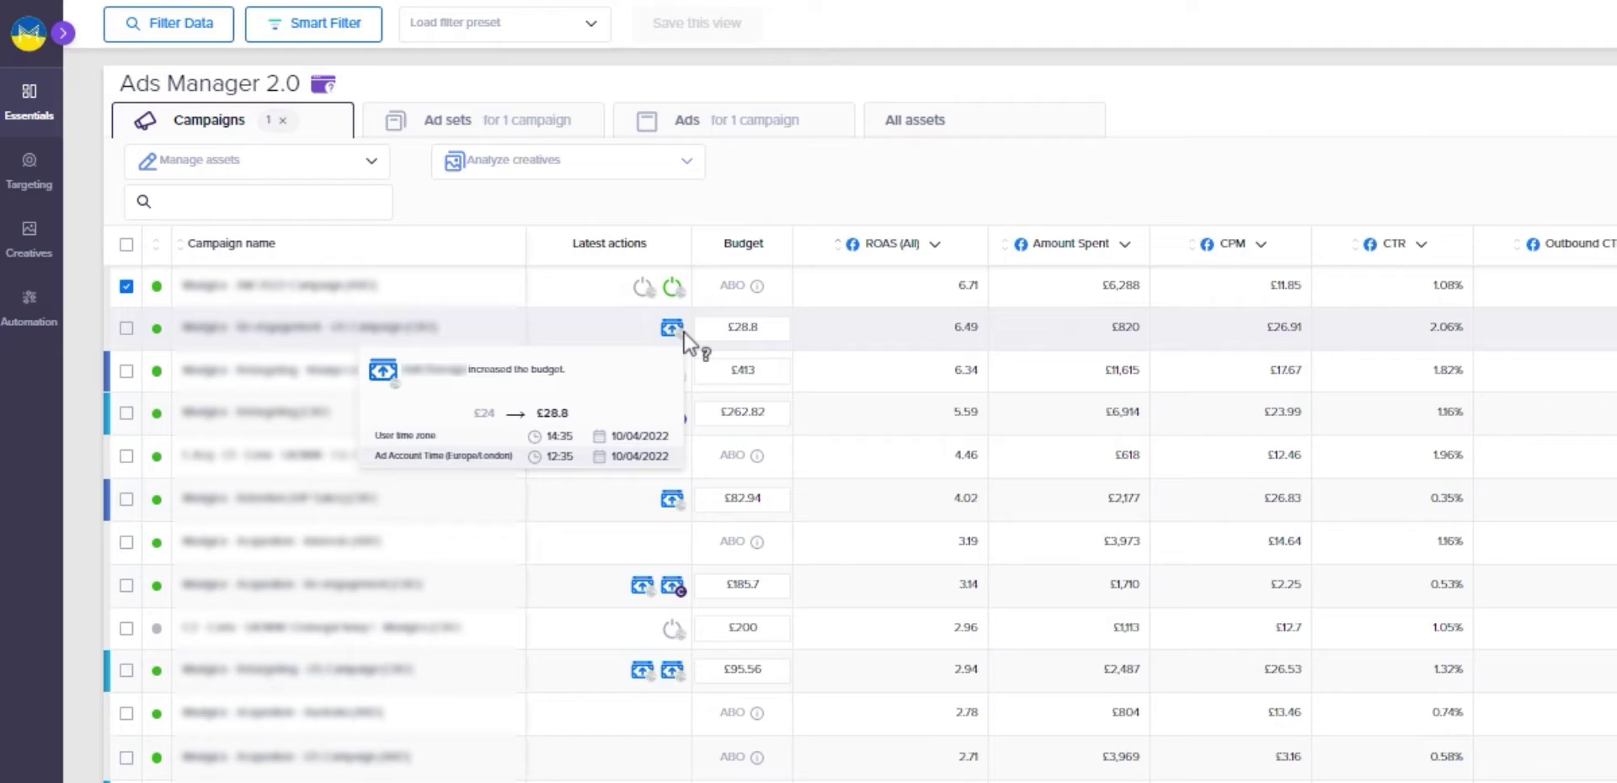
click(754, 333)
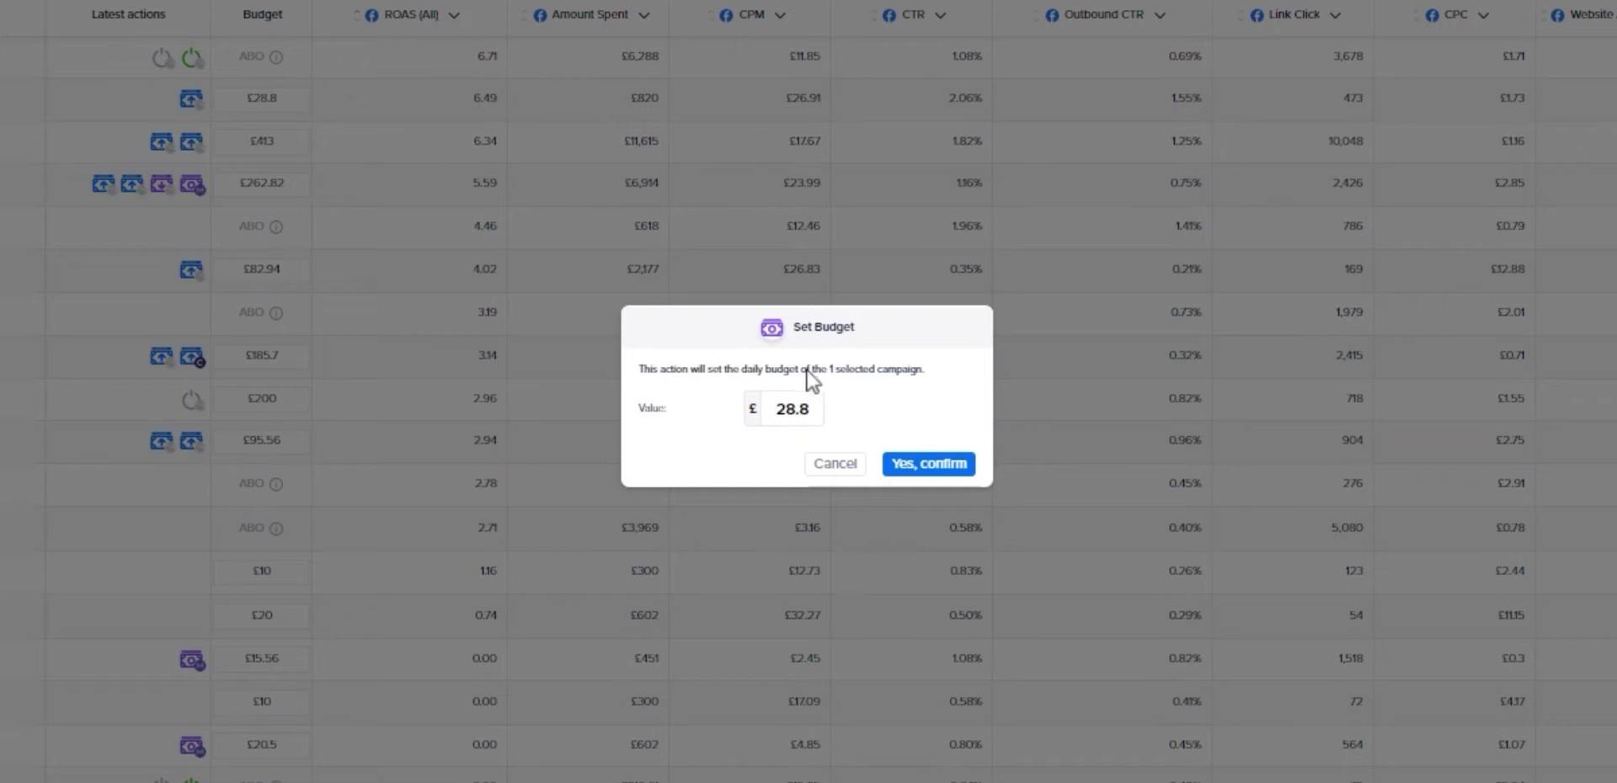
click(842, 466)
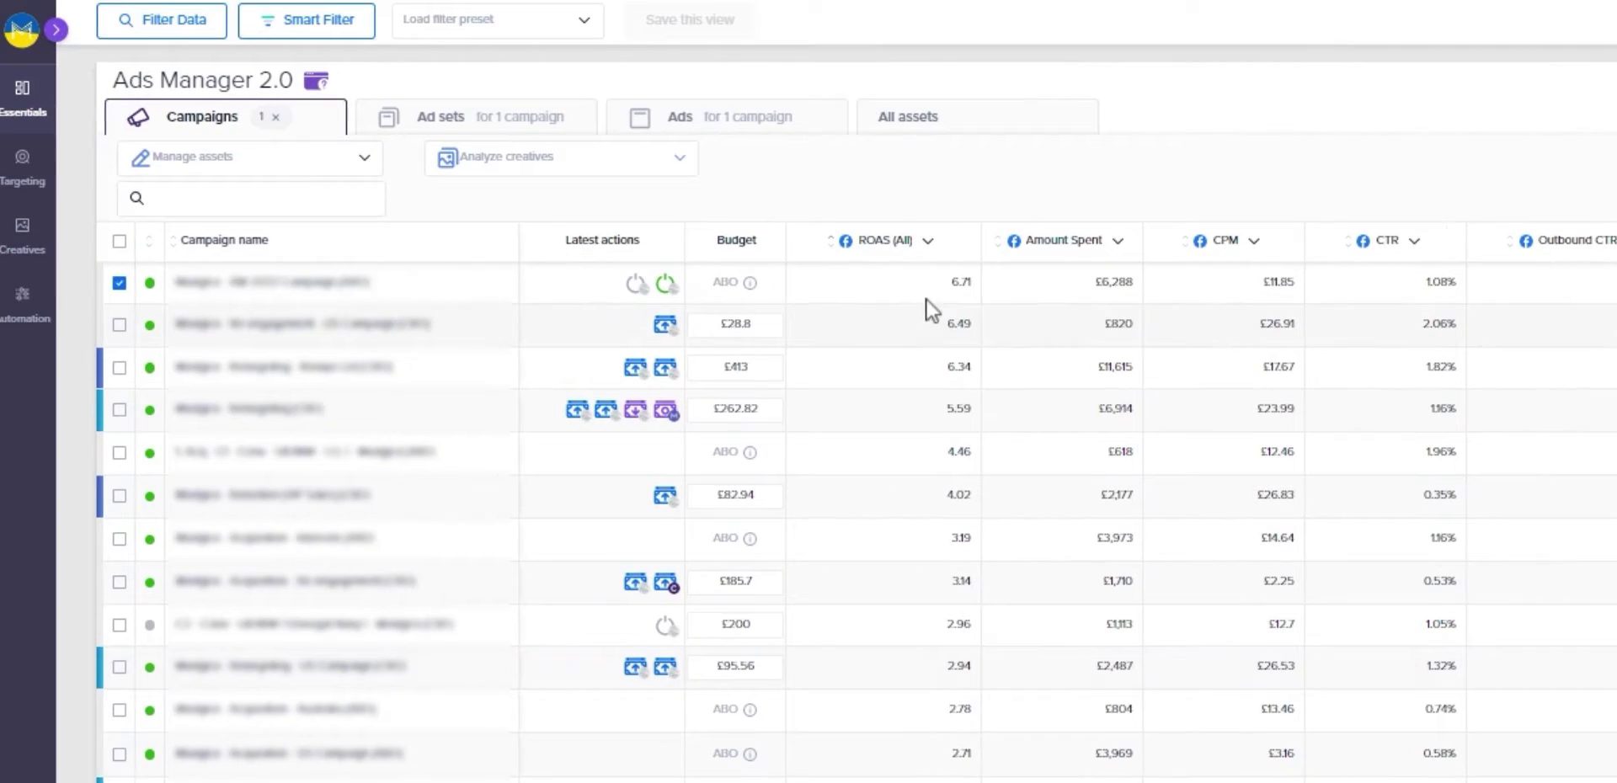
click(935, 245)
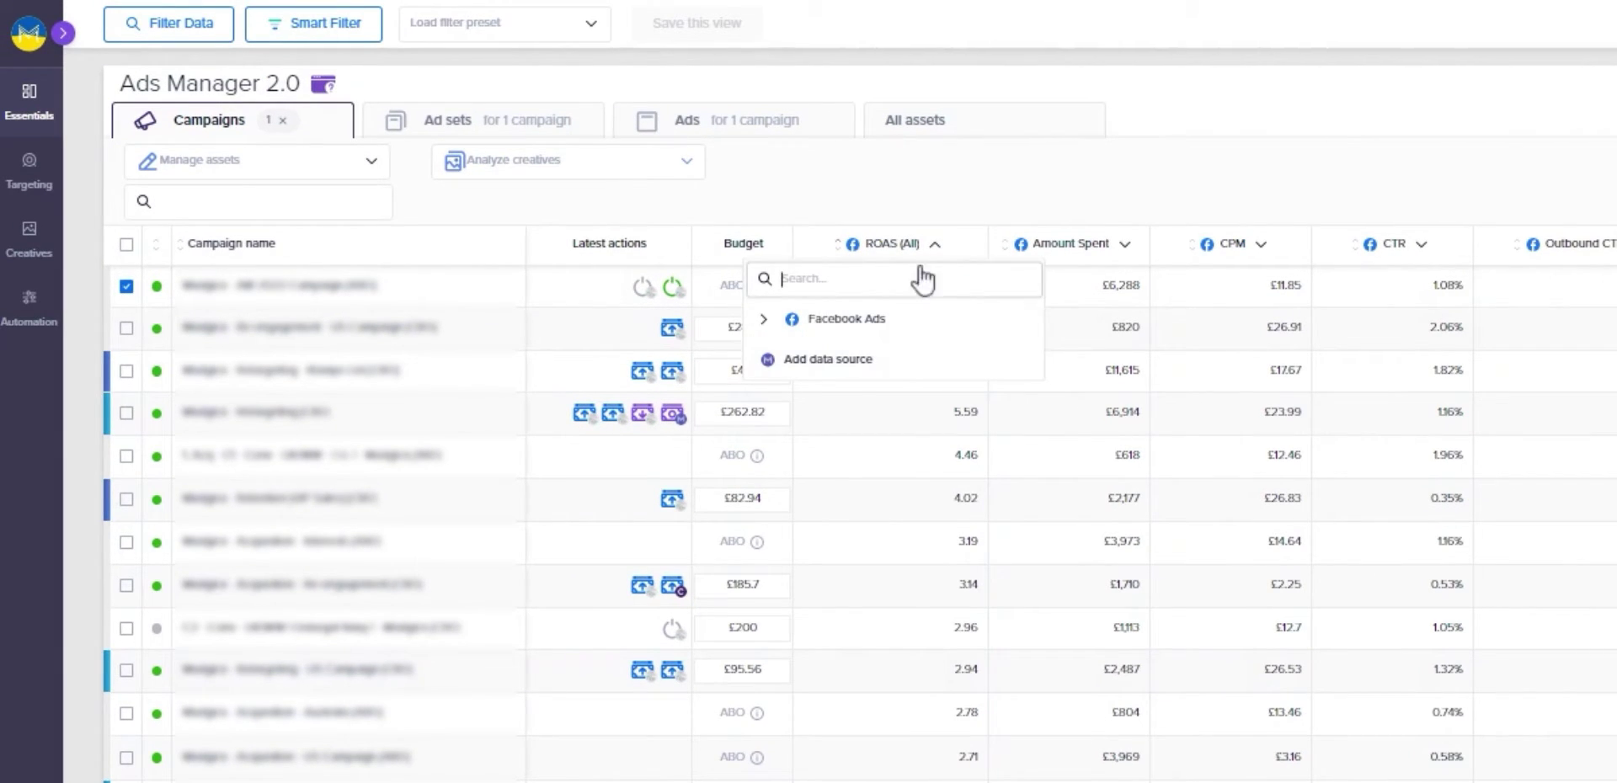
click(587, 156)
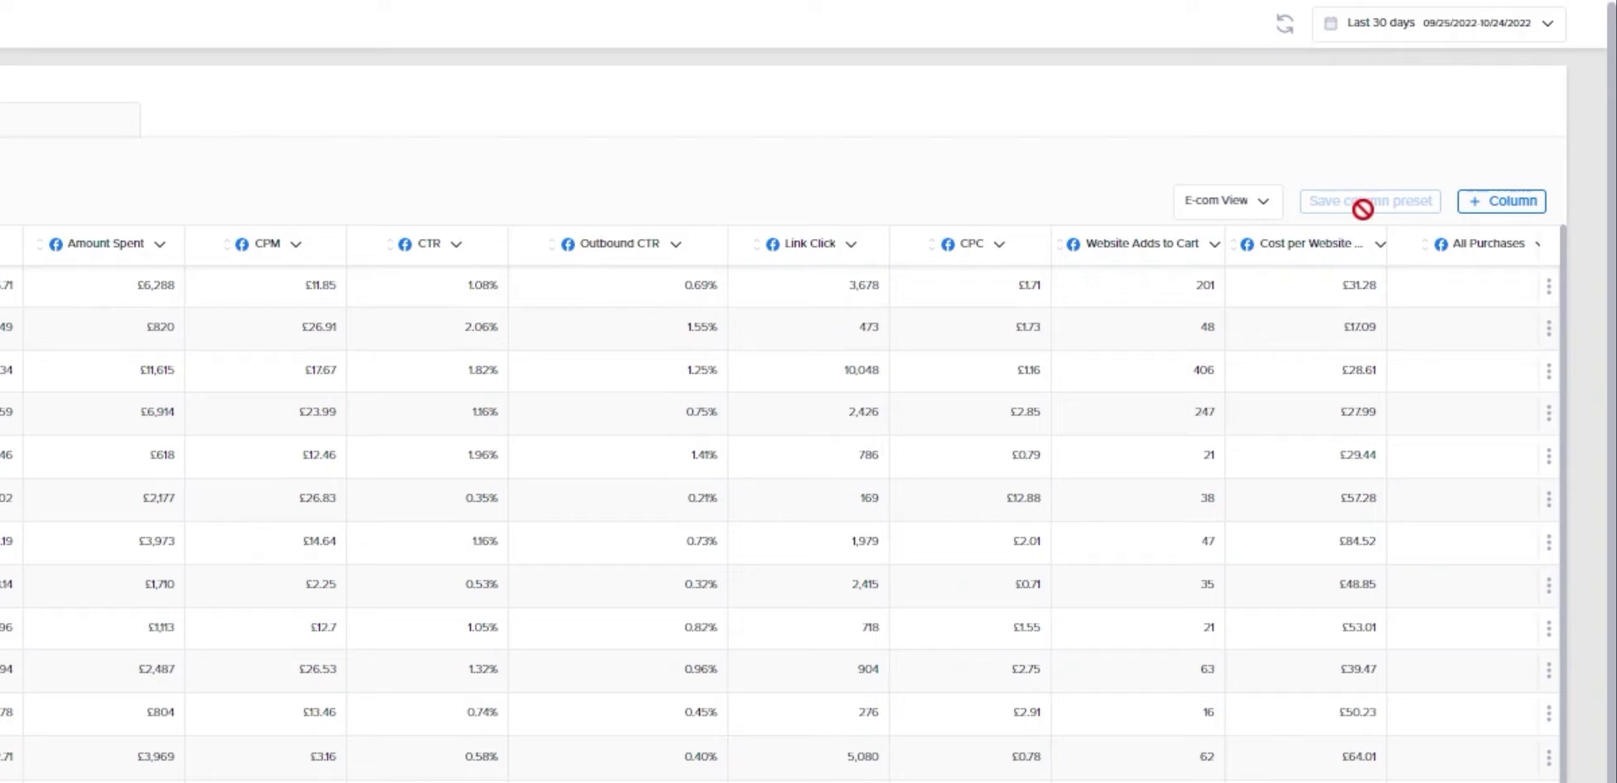
click(1230, 211)
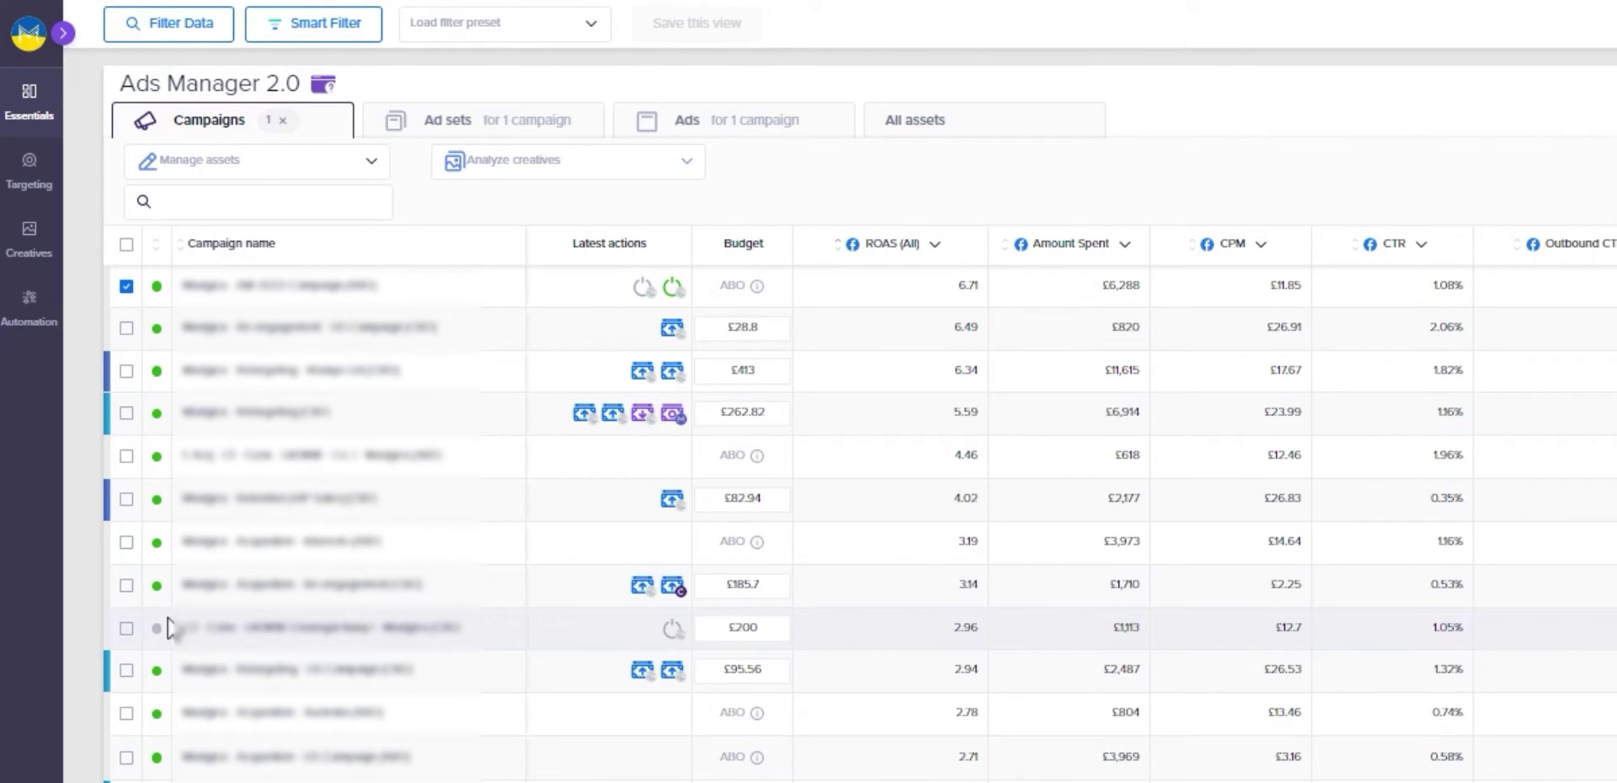
- Deselect the top campaign and scroll the table right to Revenue, Frequency and trend columns
click(126, 286)
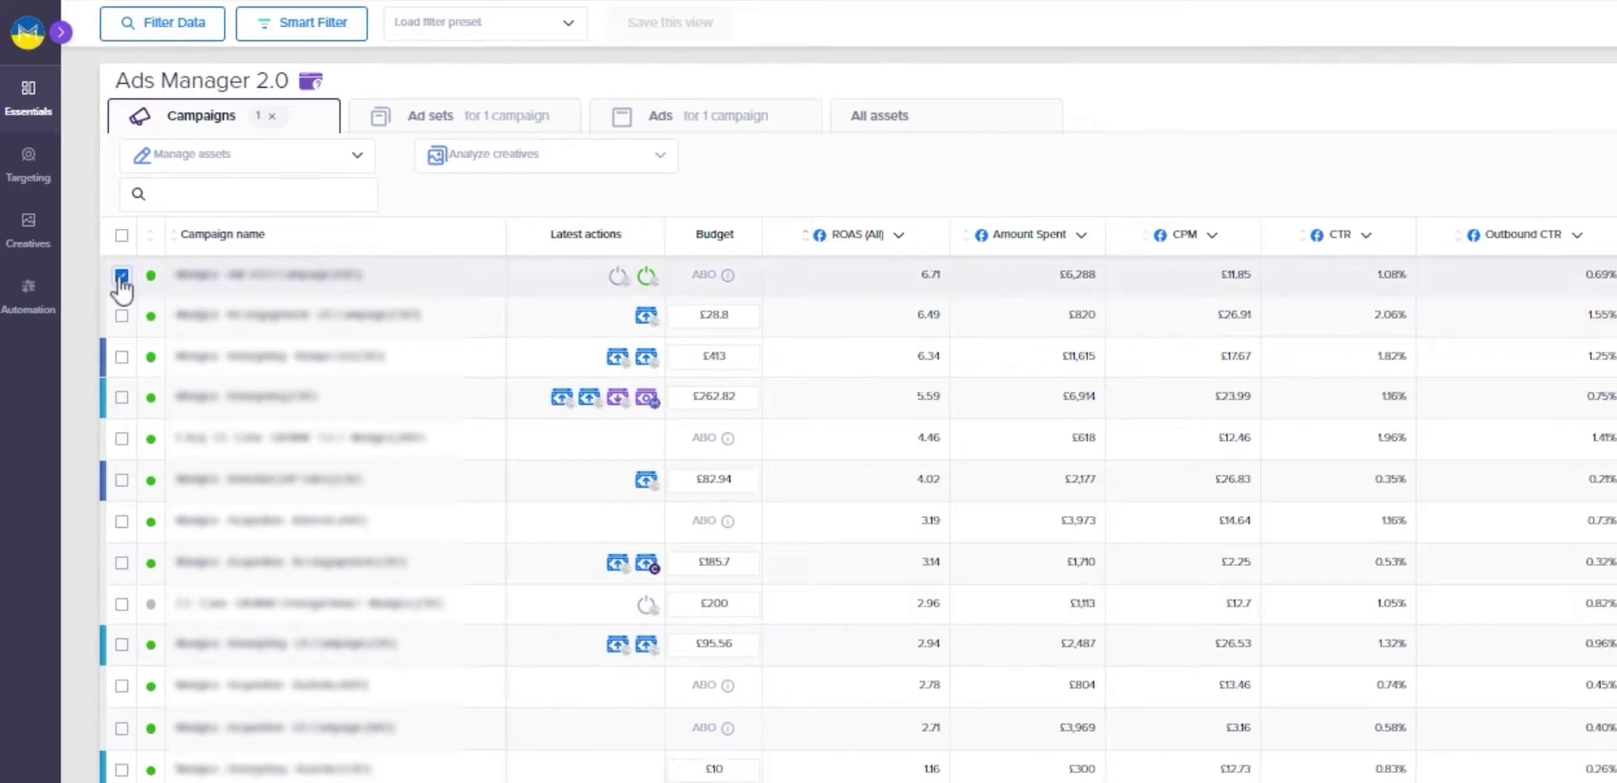
drag(704, 771, 1037, 772)
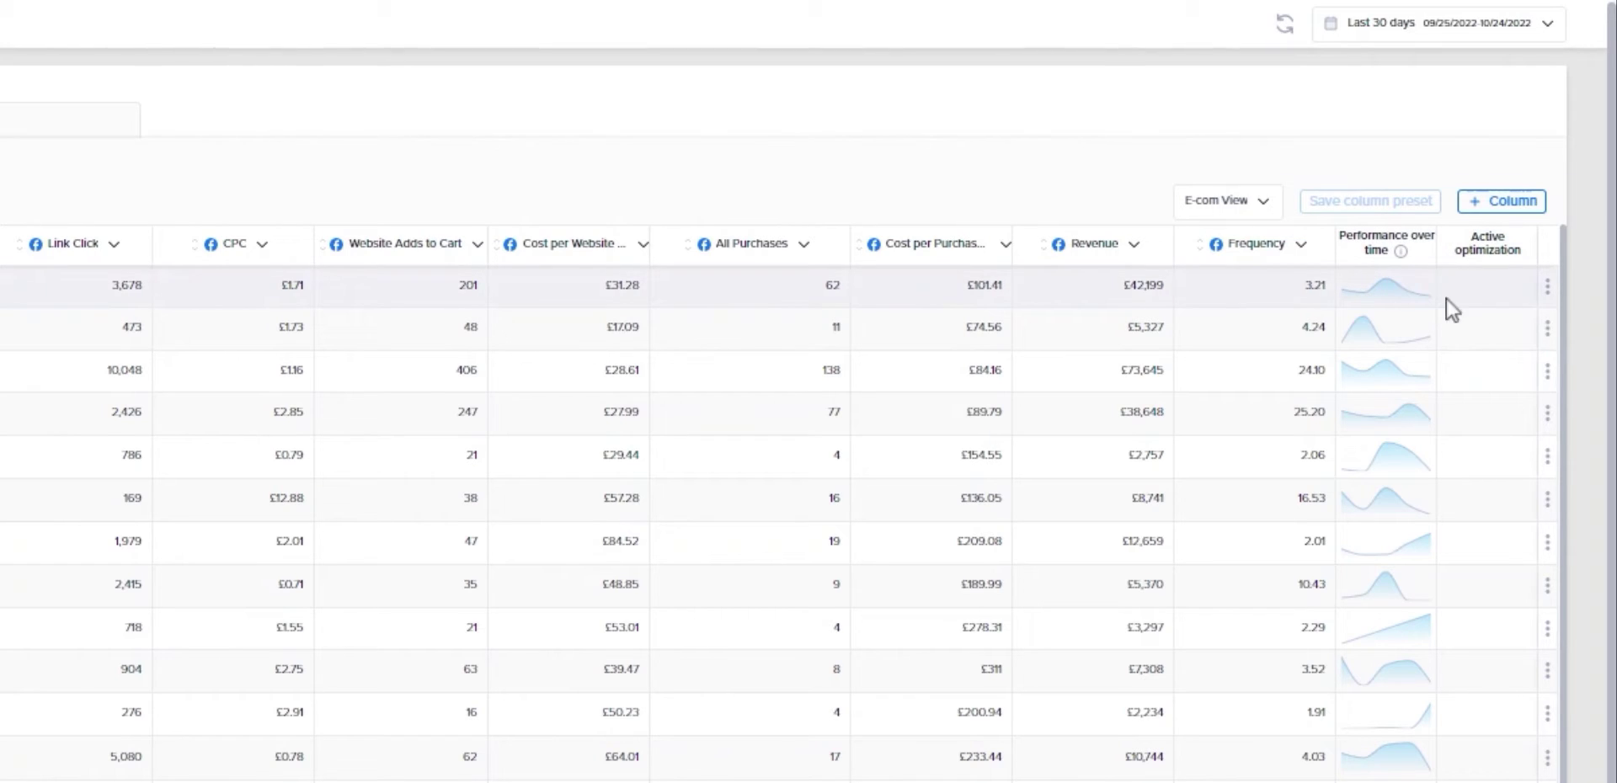
- Show the top campaign's row menu with its View on Facebook option
click(1546, 288)
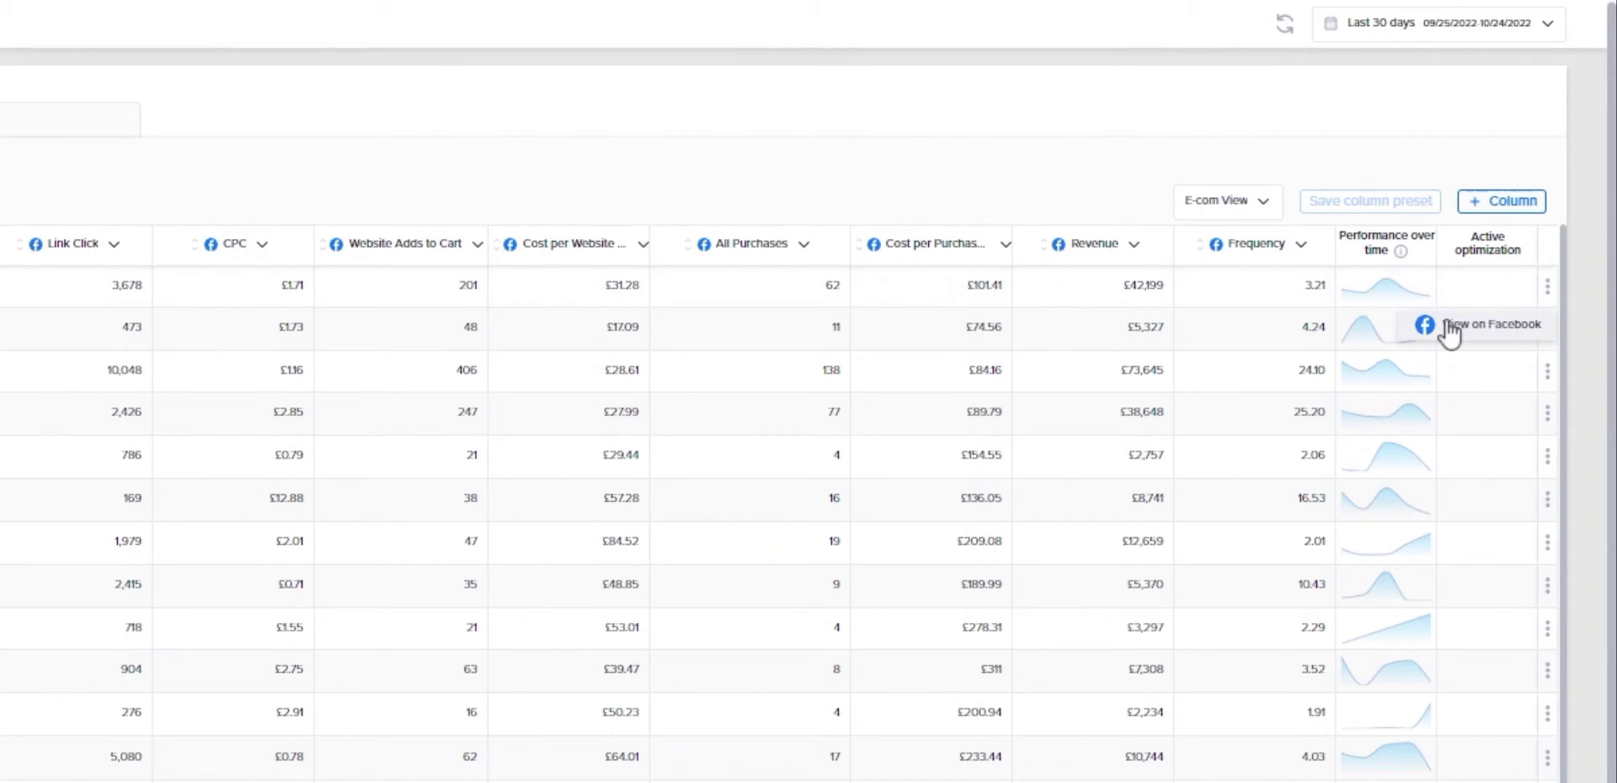
- Scope the Ad sets list to the first campaign's six ad sets
click(268, 78)
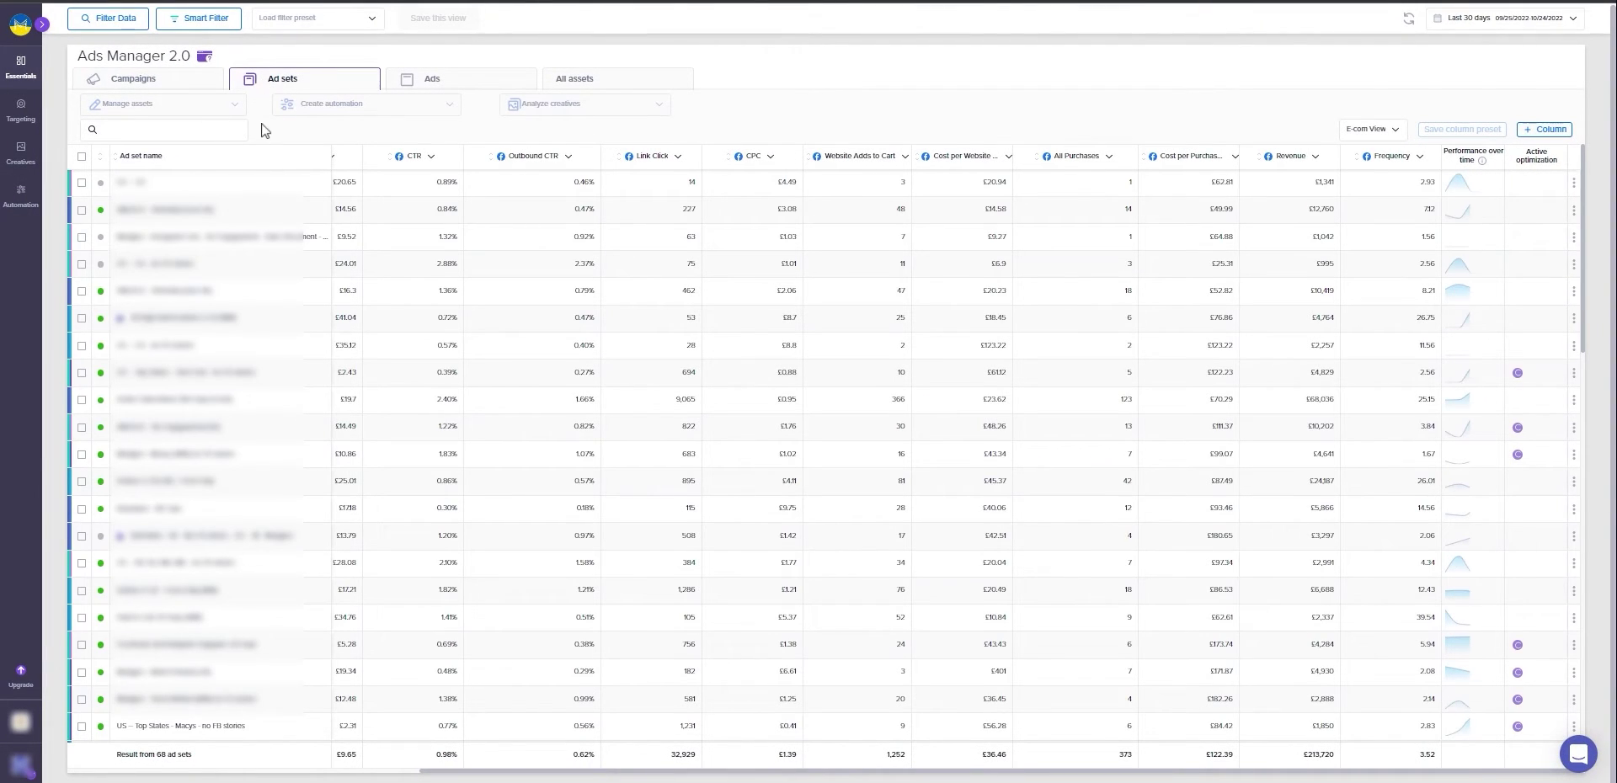
click(147, 84)
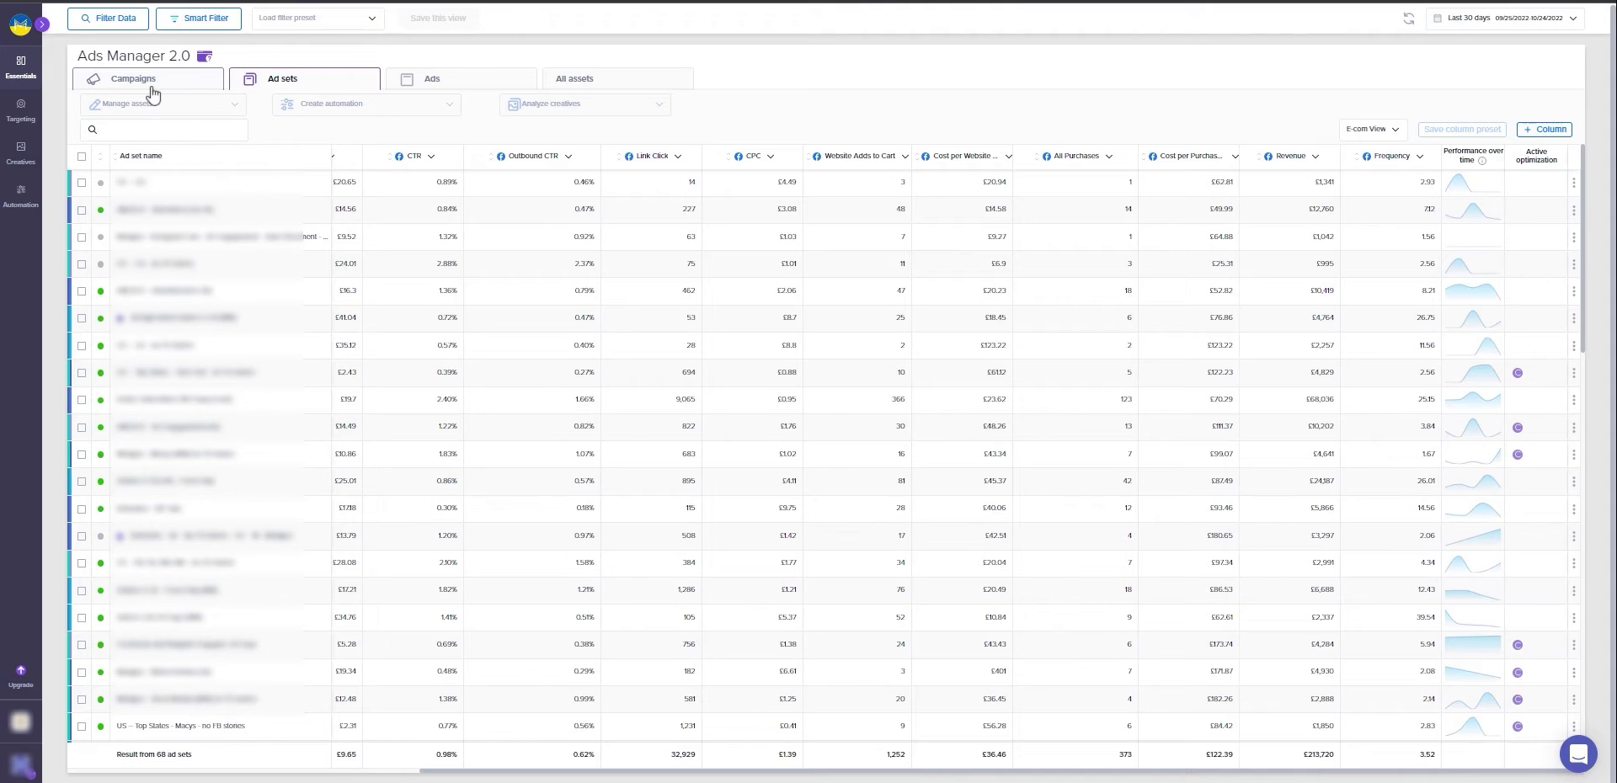
click(82, 182)
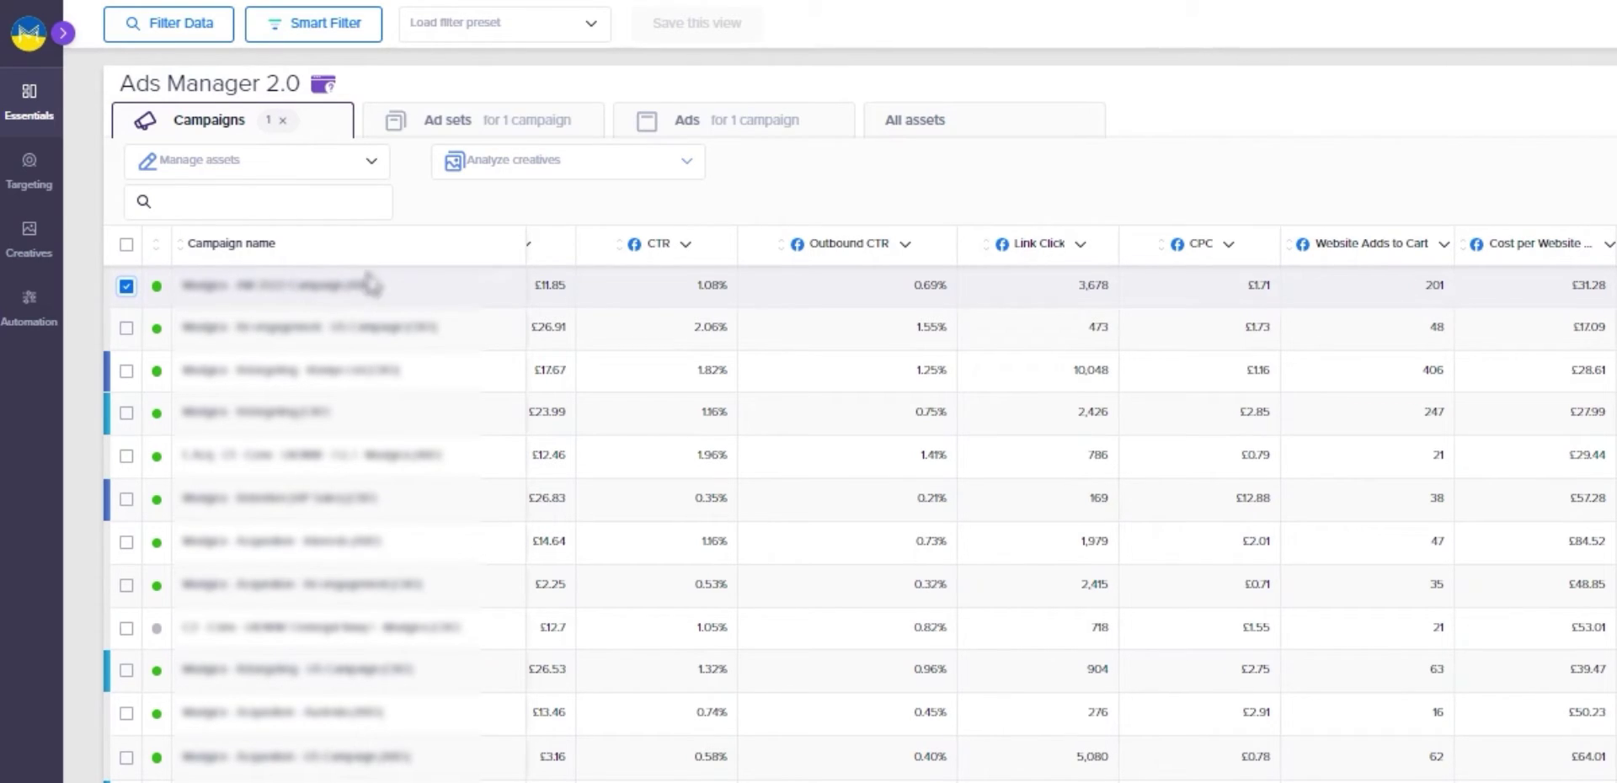
click(421, 126)
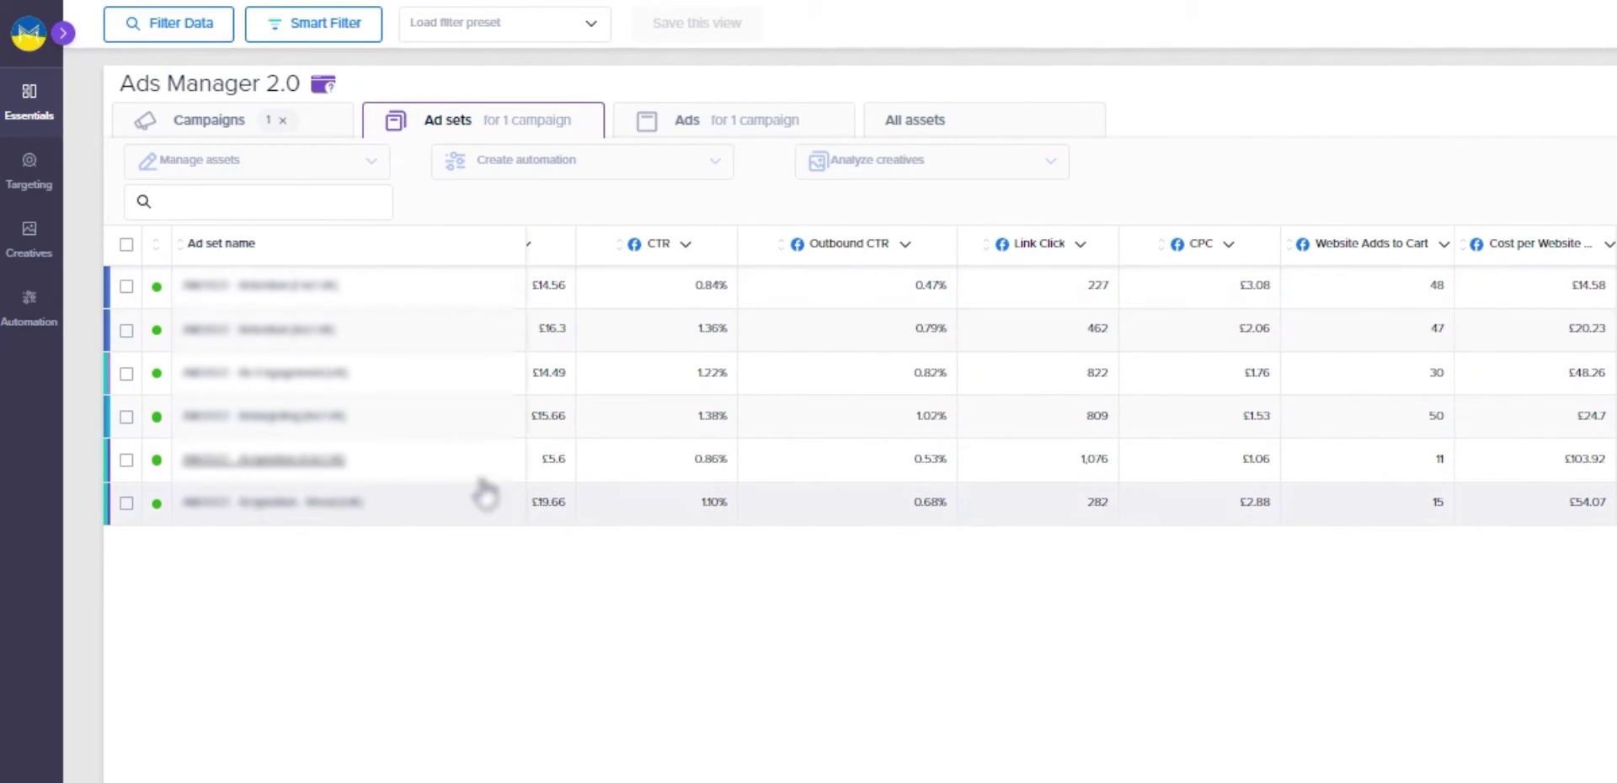
scroll(842, 379, left, 5)
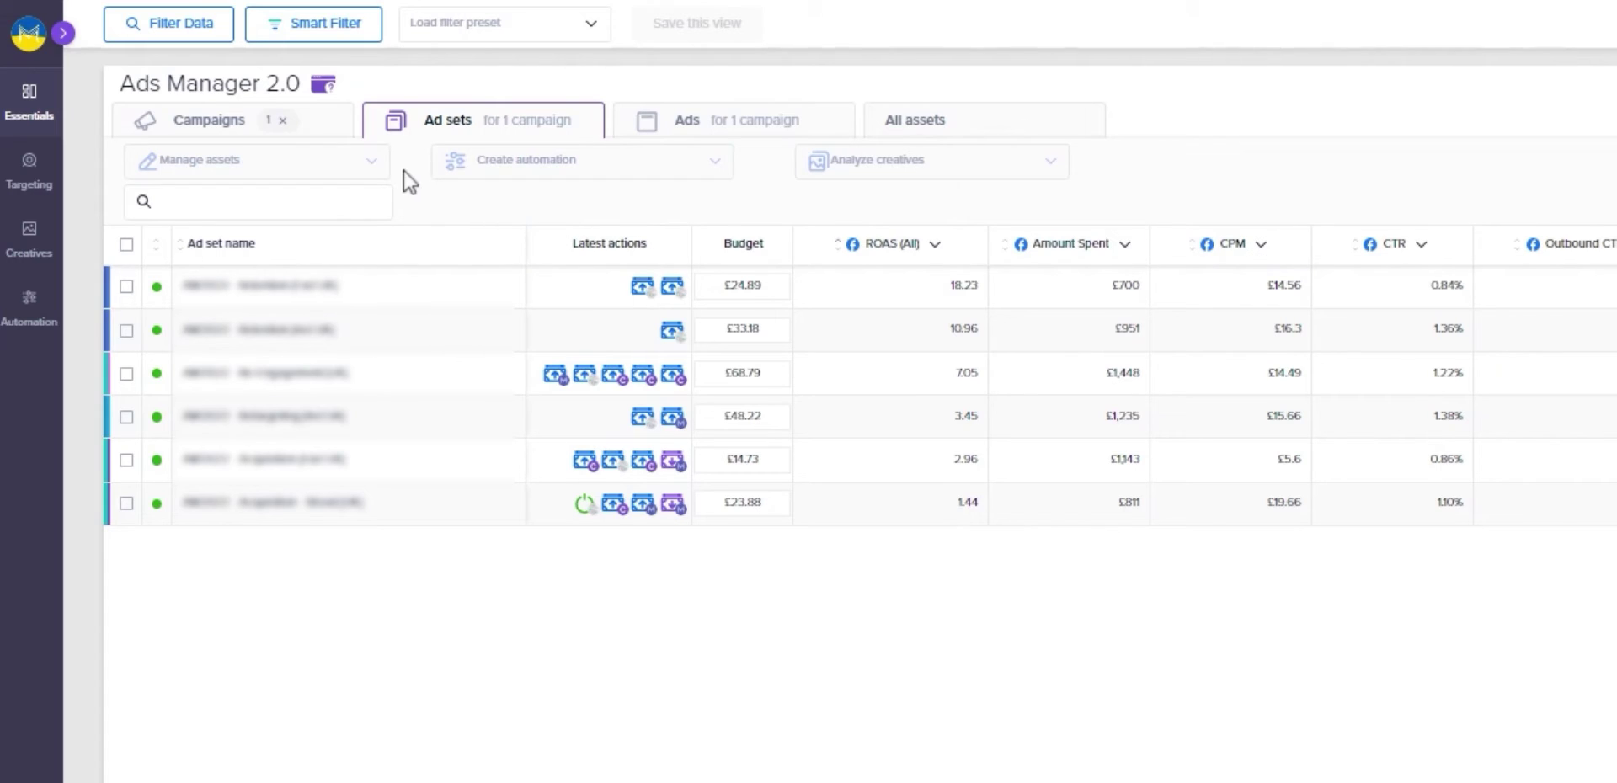
- Select the first ad set and browse its Manage assets actions down to Optimize Age
click(127, 286)
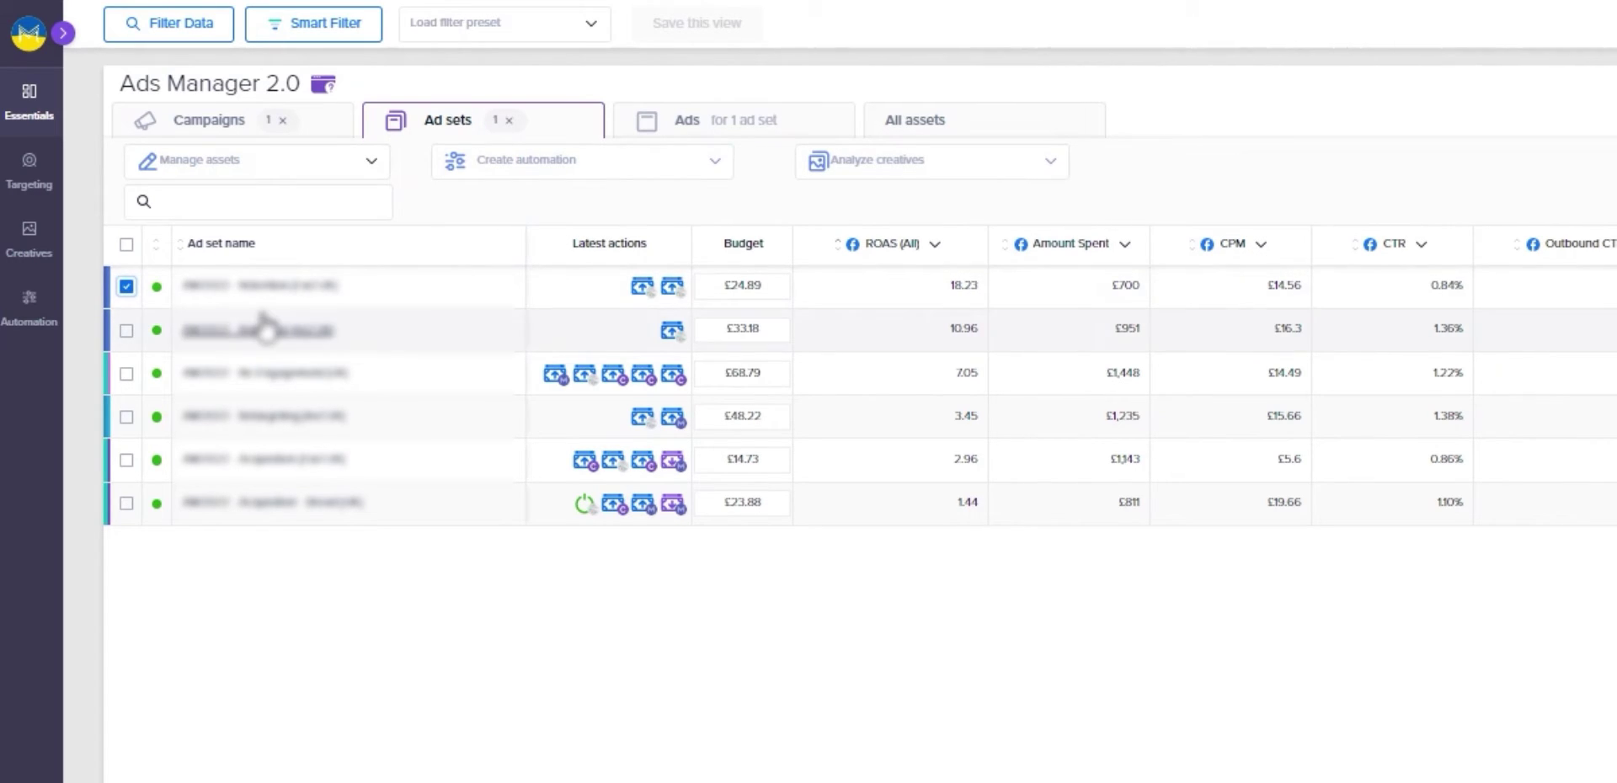
click(317, 166)
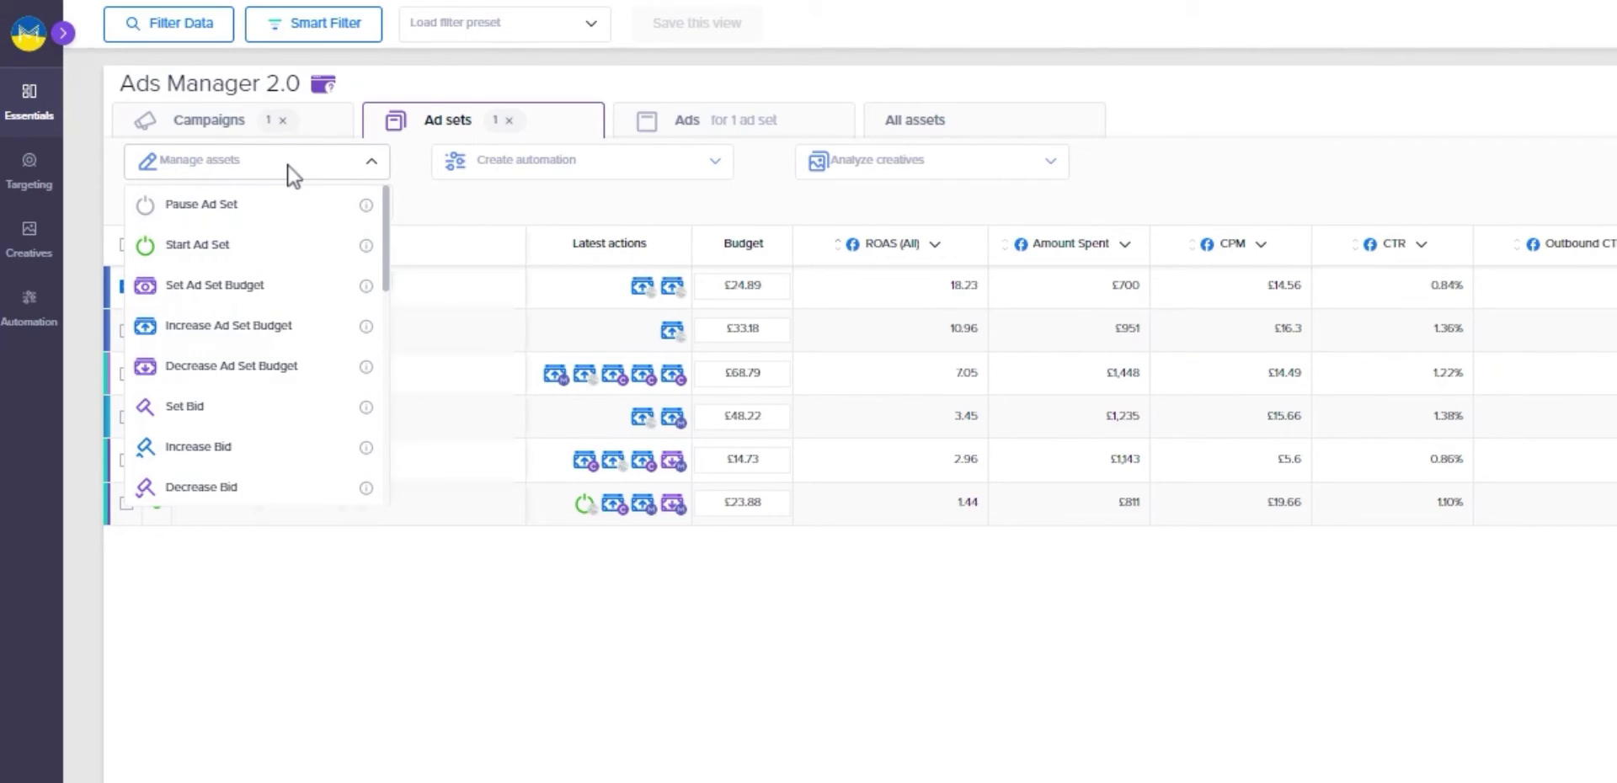
scroll(229, 240, down, 2)
scroll(231, 267, down, 1)
scroll(235, 275, up, 3)
scroll(251, 253, down, 3)
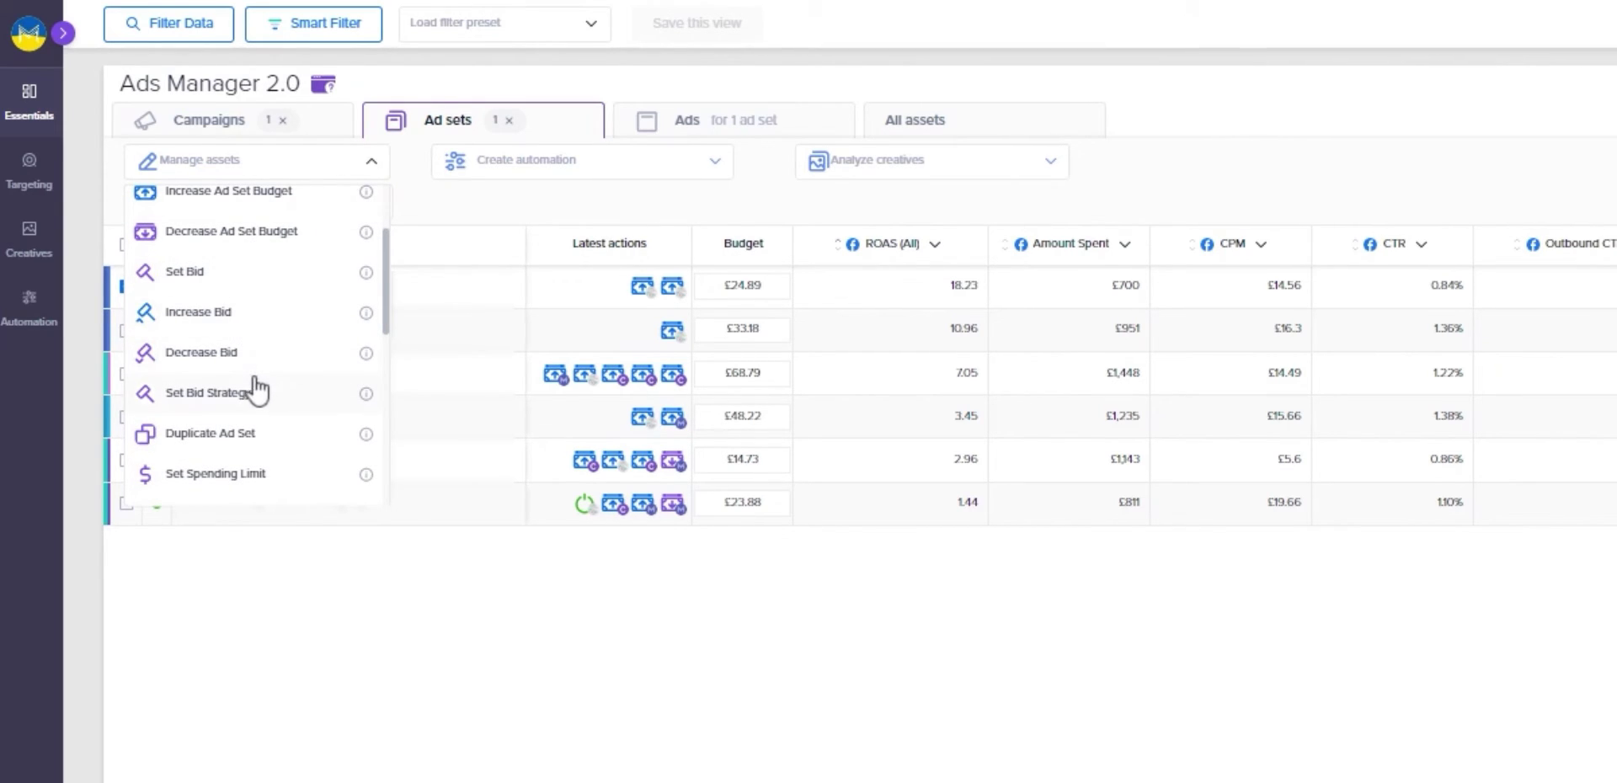
scroll(215, 413, down, 3)
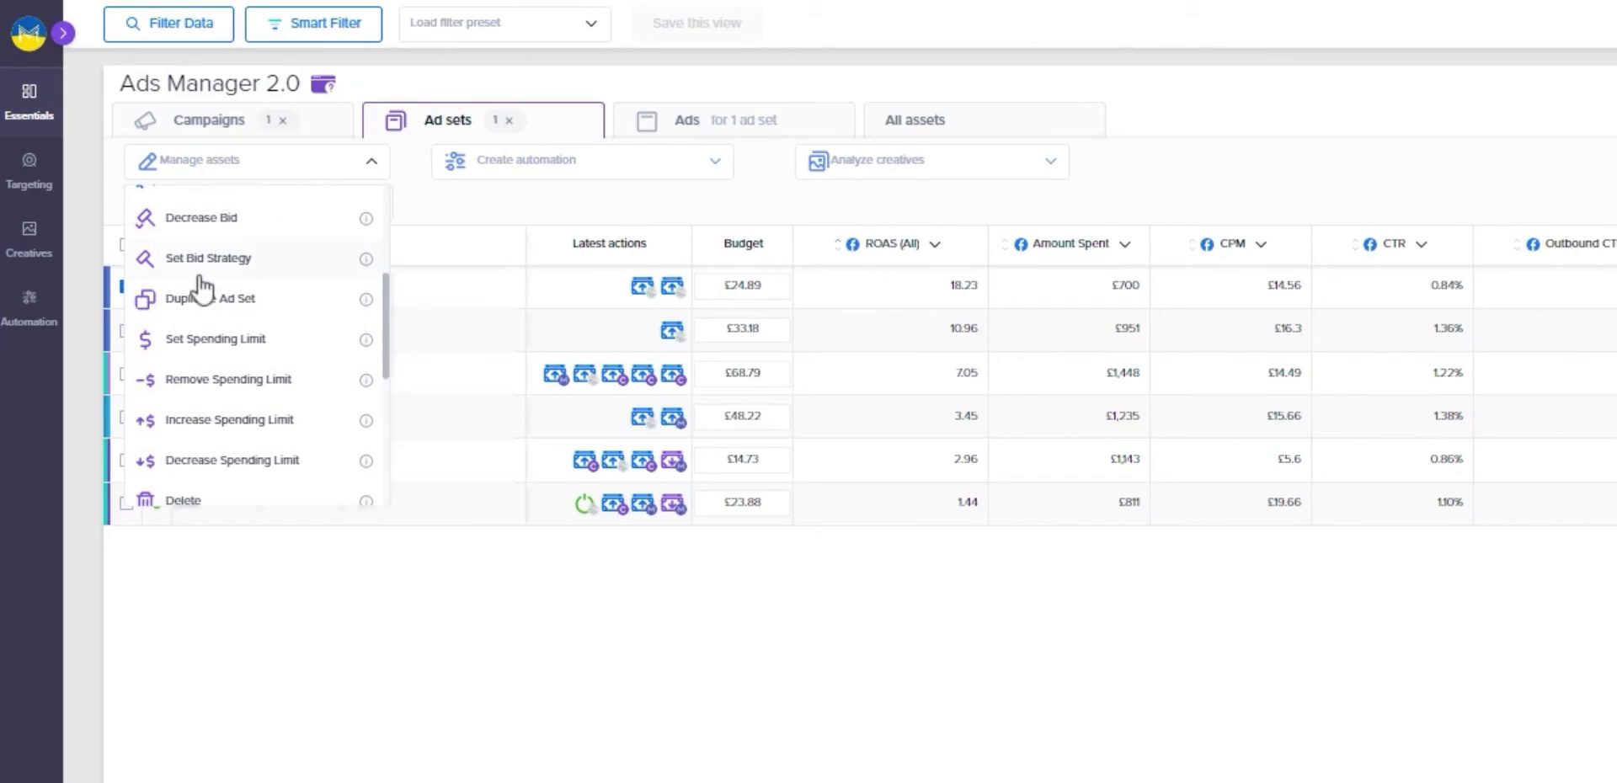
scroll(215, 370, down, 3)
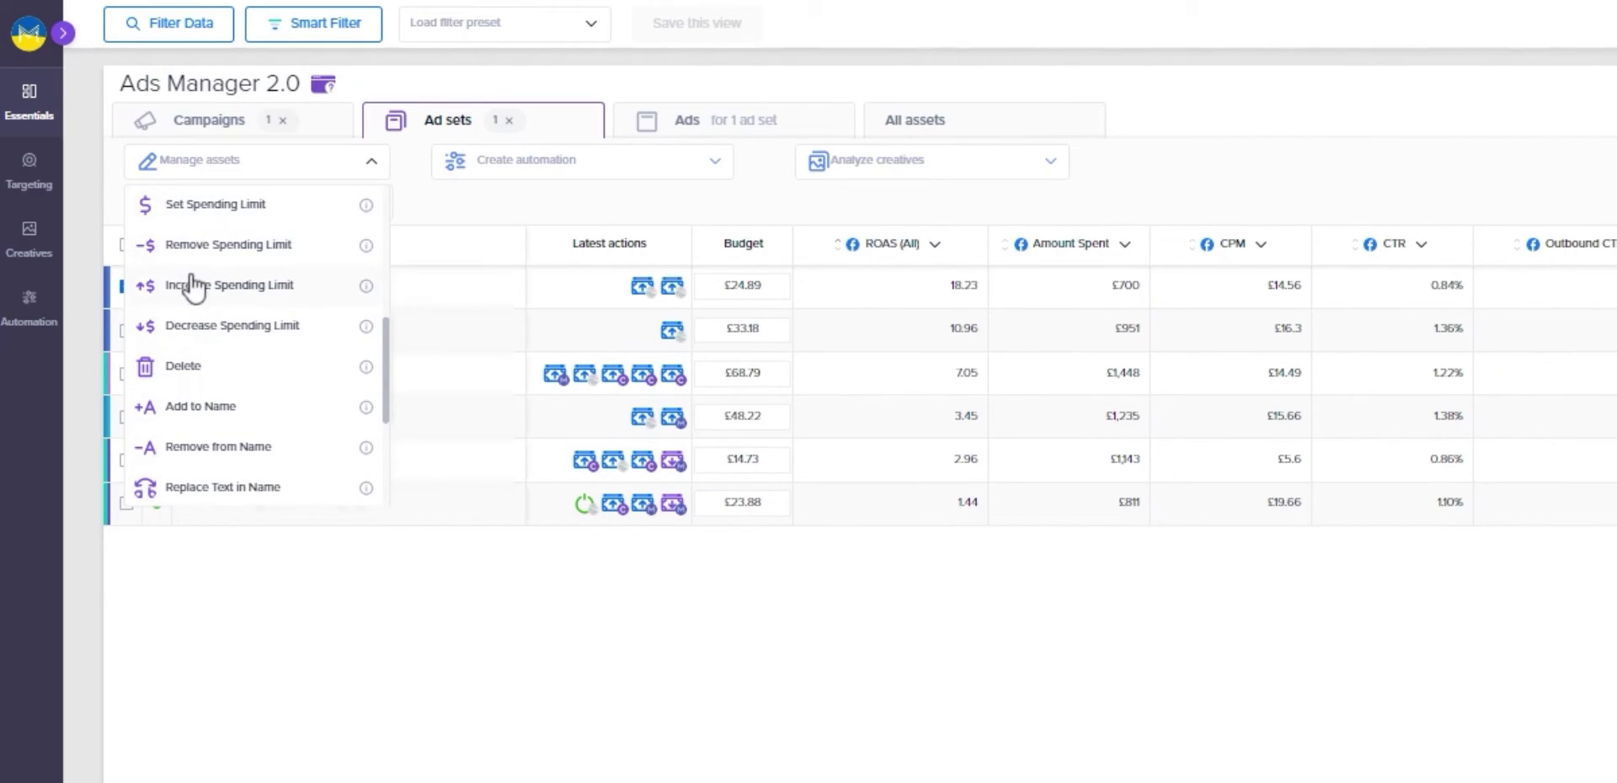
scroll(253, 341, down, 3)
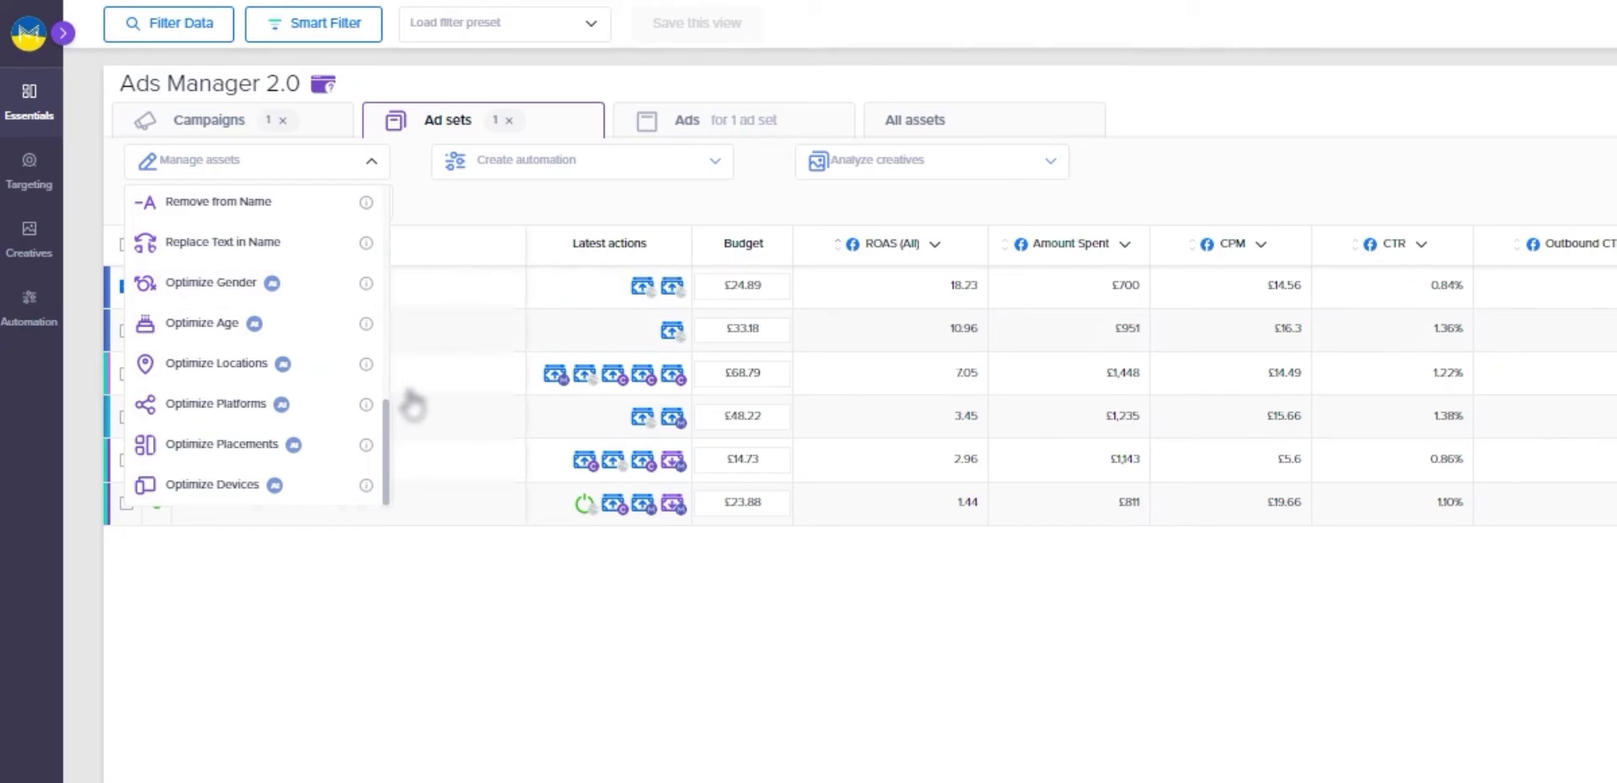
mouse_move(365, 324)
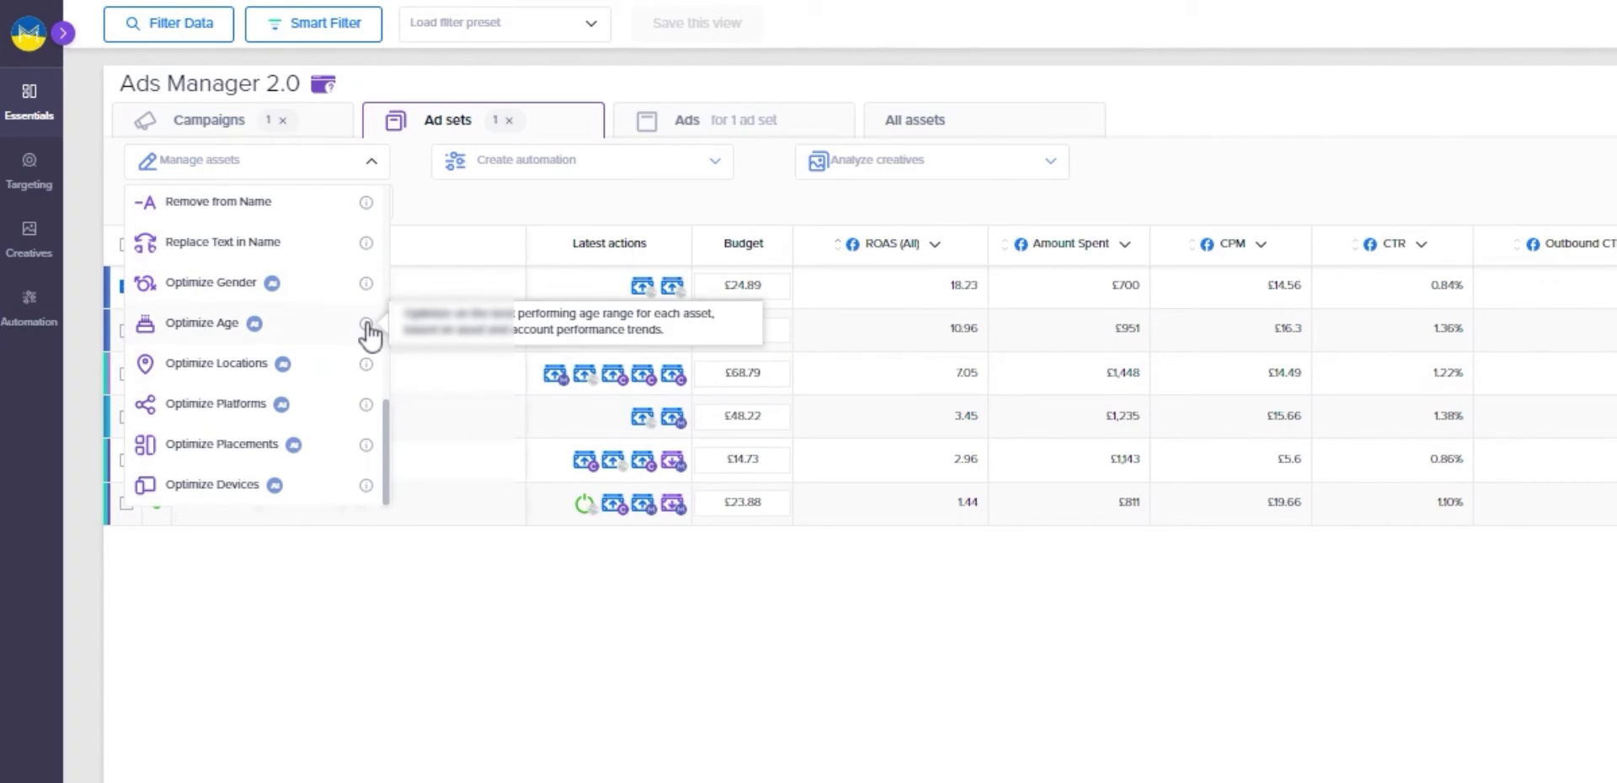
- Preview Set up Bid Testing, cancel it, then show the ad set's Analyze creatives options
click(447, 205)
click(127, 286)
click(636, 172)
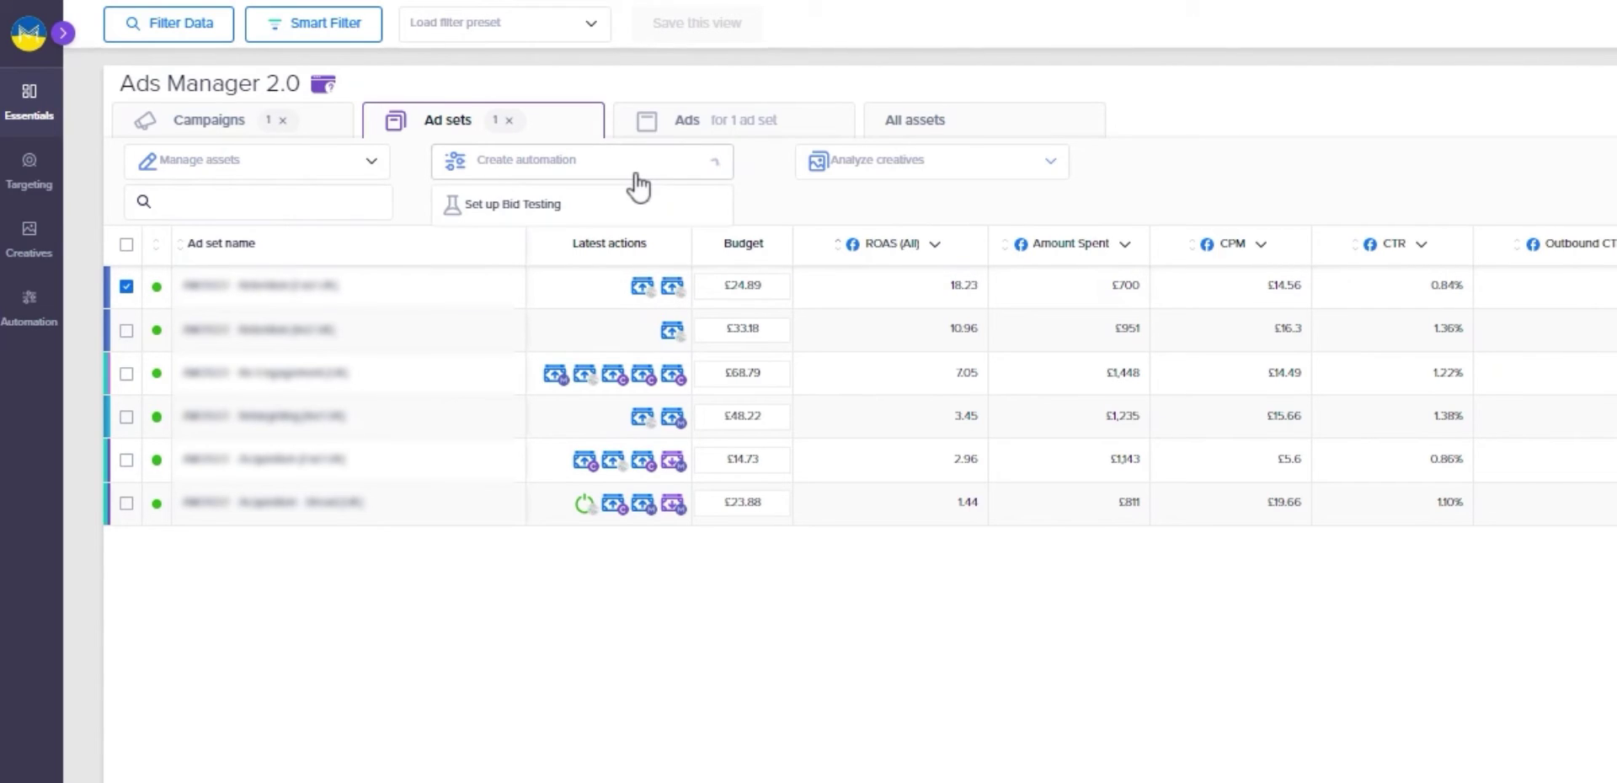
click(514, 206)
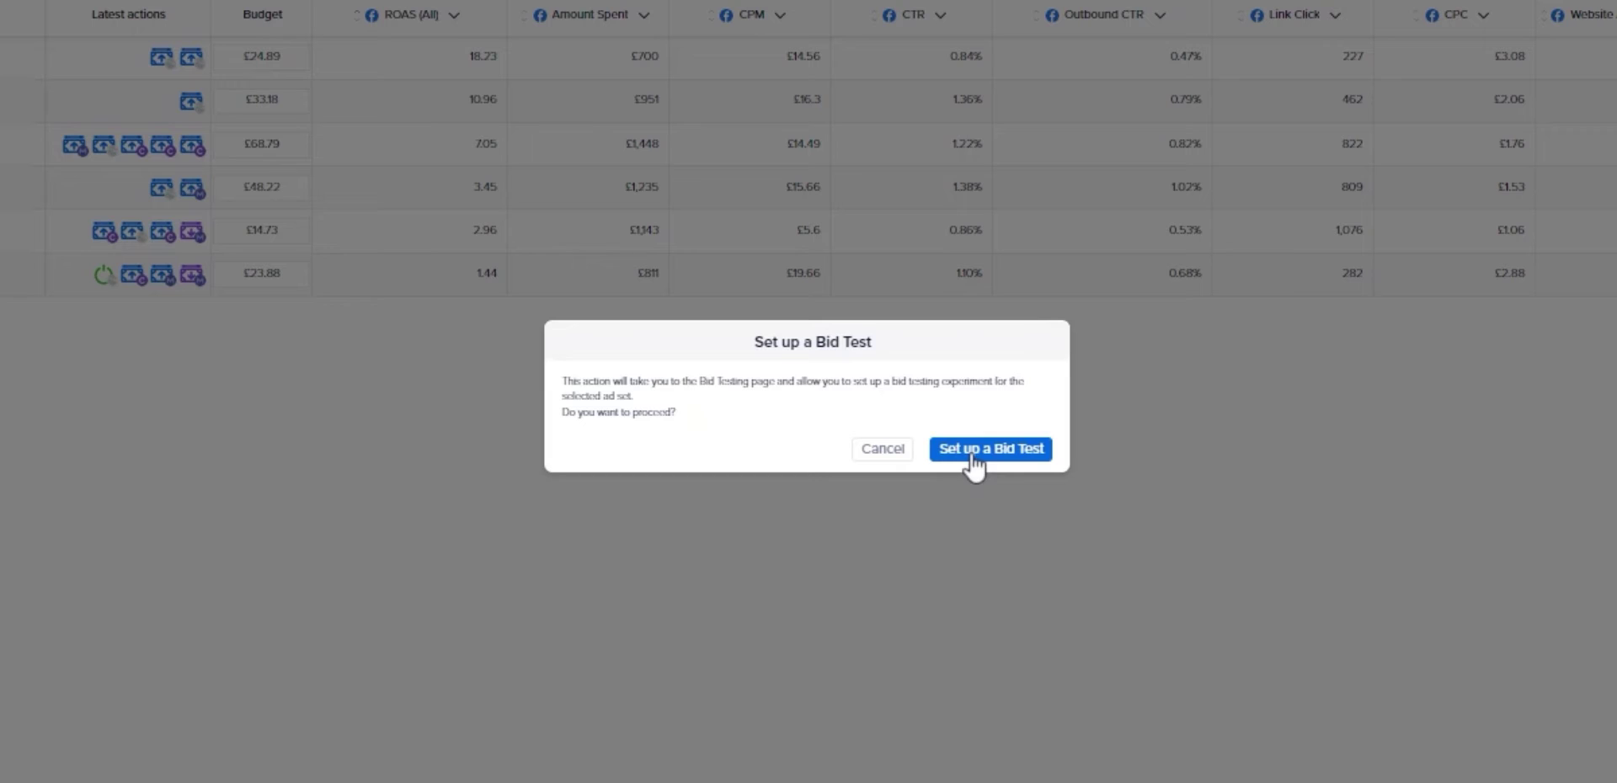
click(898, 456)
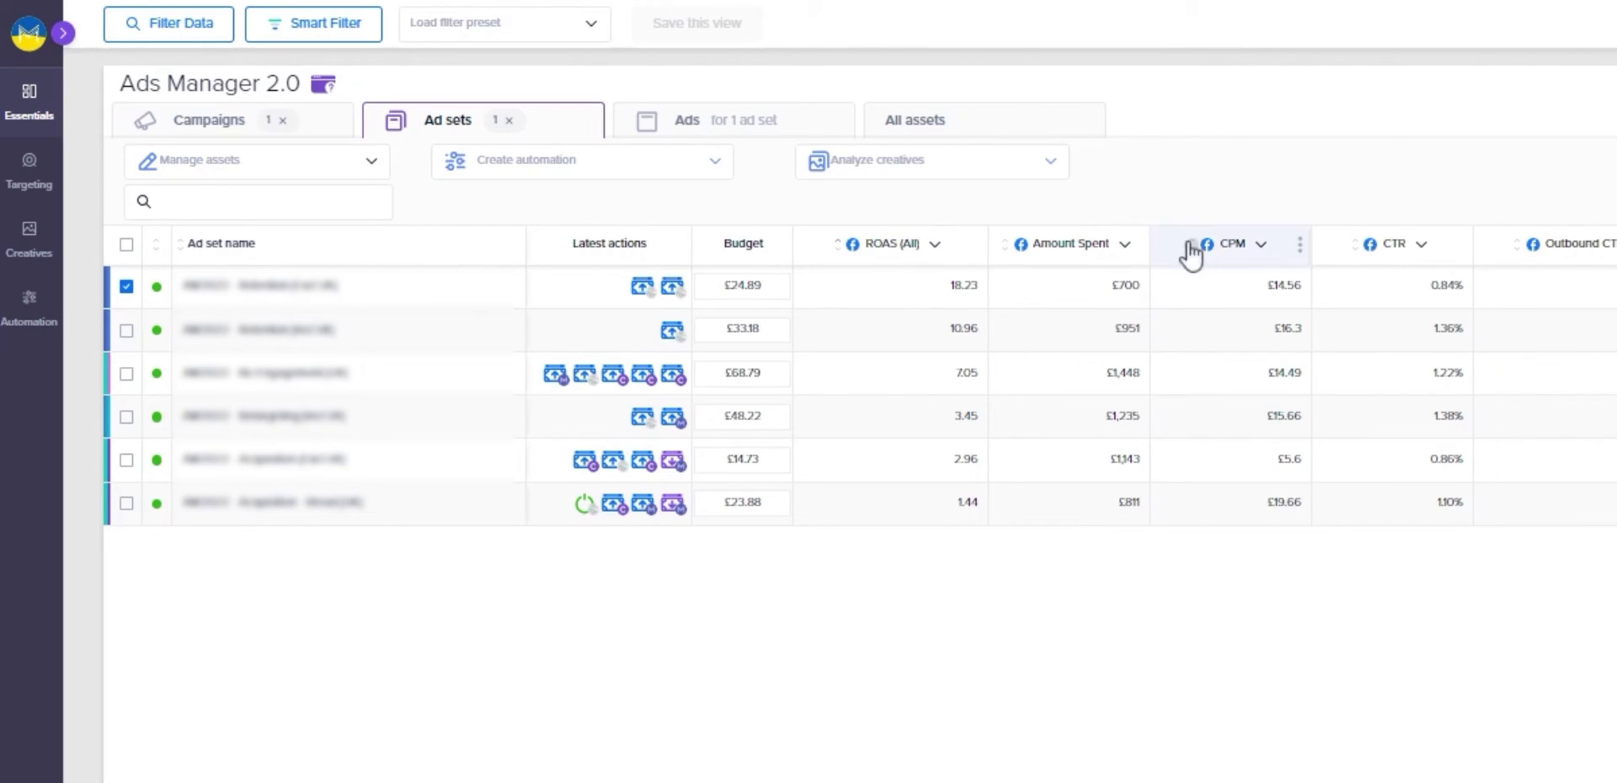
click(965, 177)
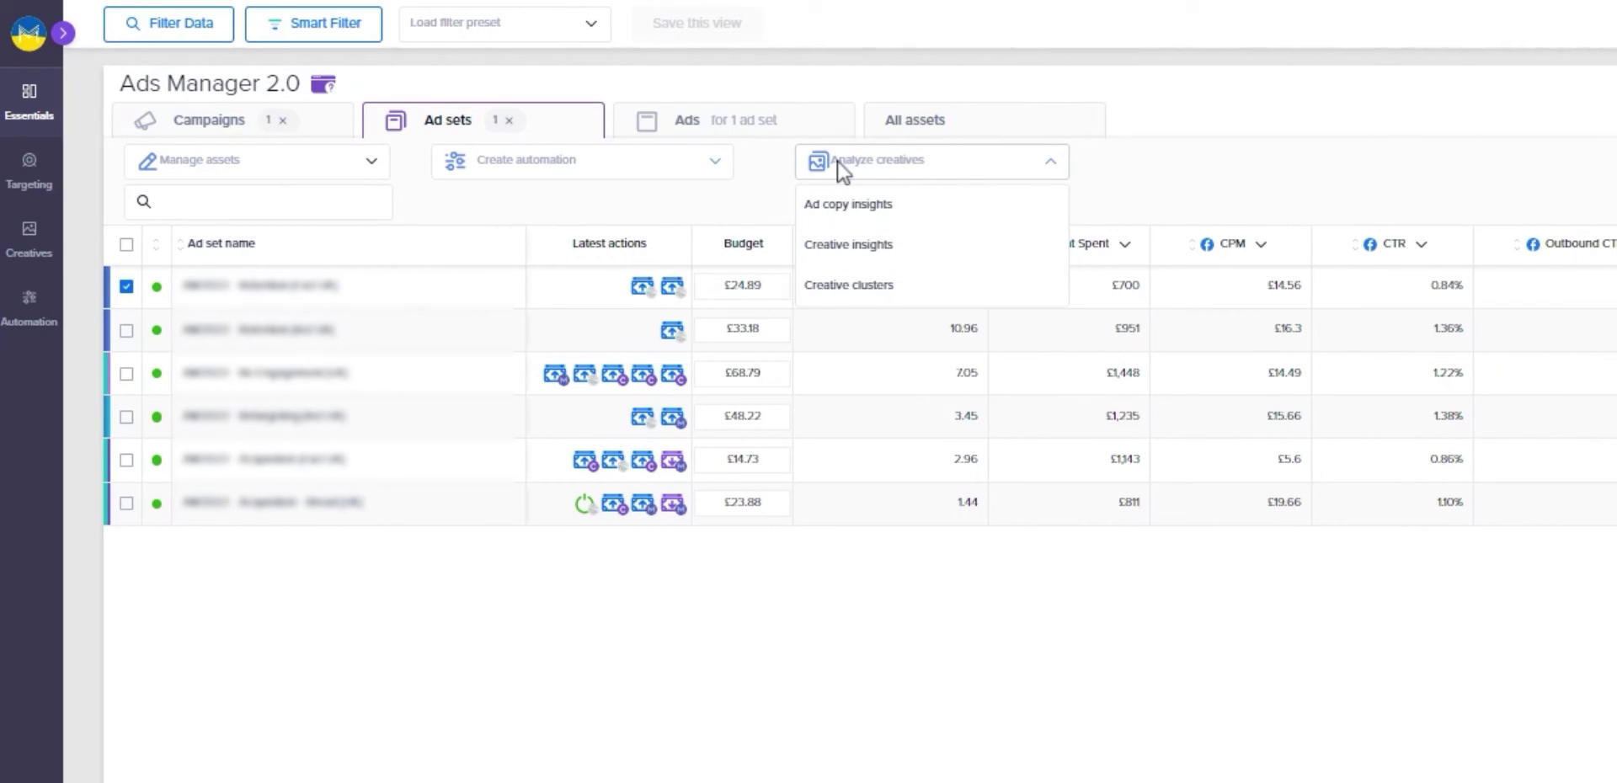
- List the ten ads in the first ad set with their ROAS, spend, CPM and CTR
click(126, 286)
click(730, 133)
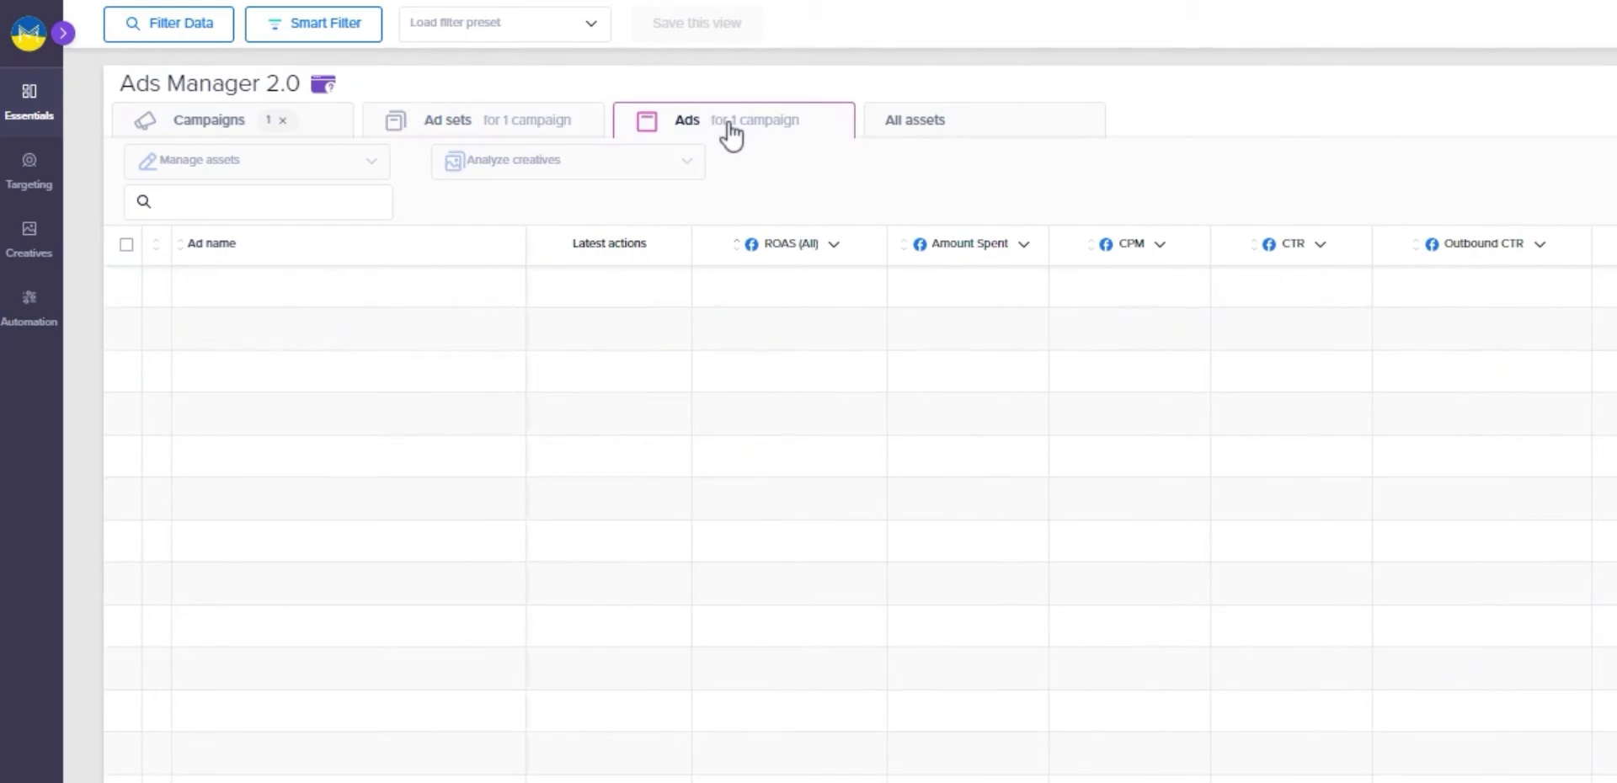
click(575, 131)
click(126, 286)
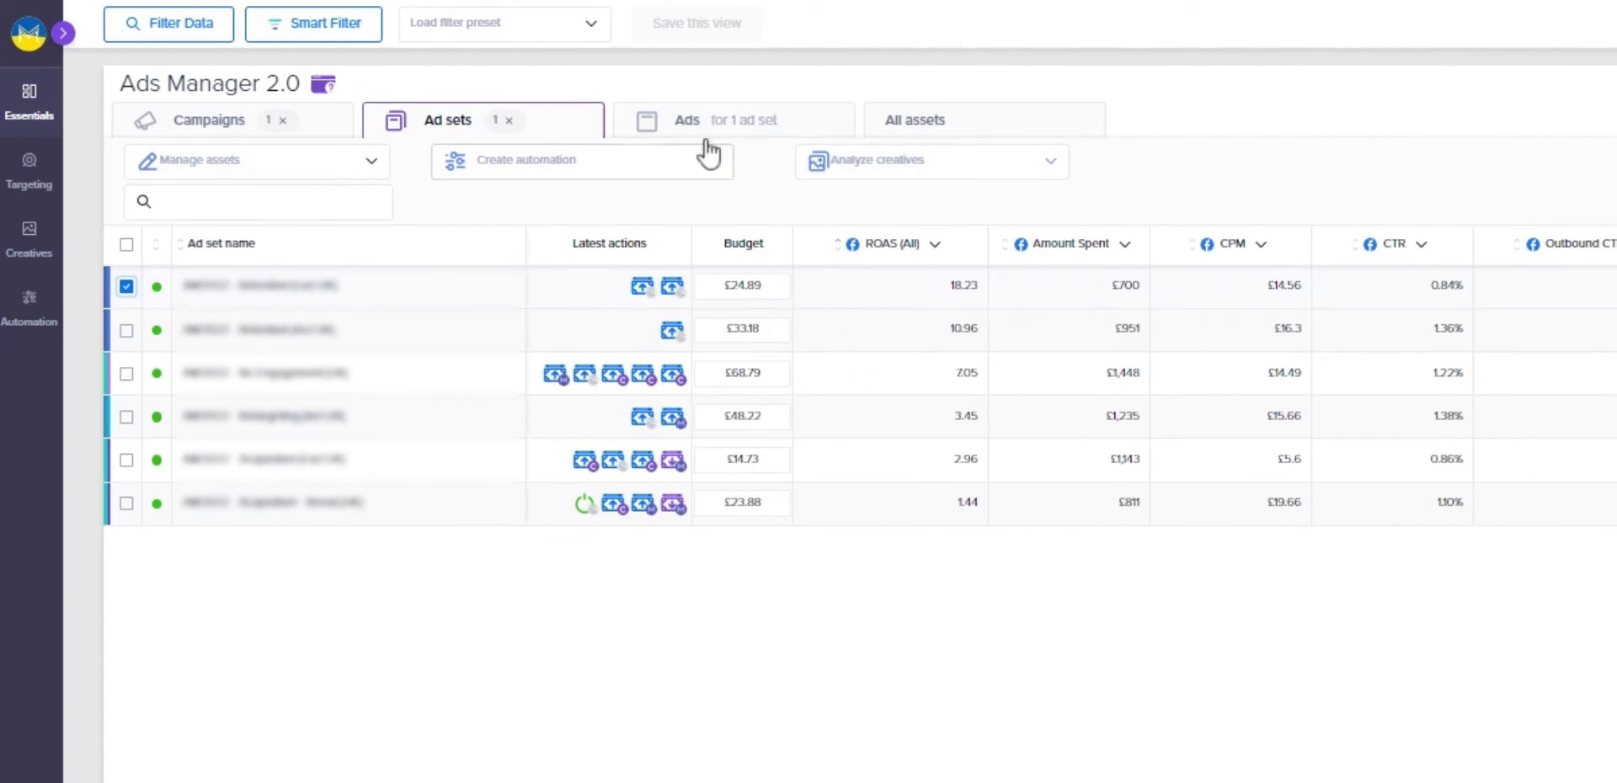
click(716, 127)
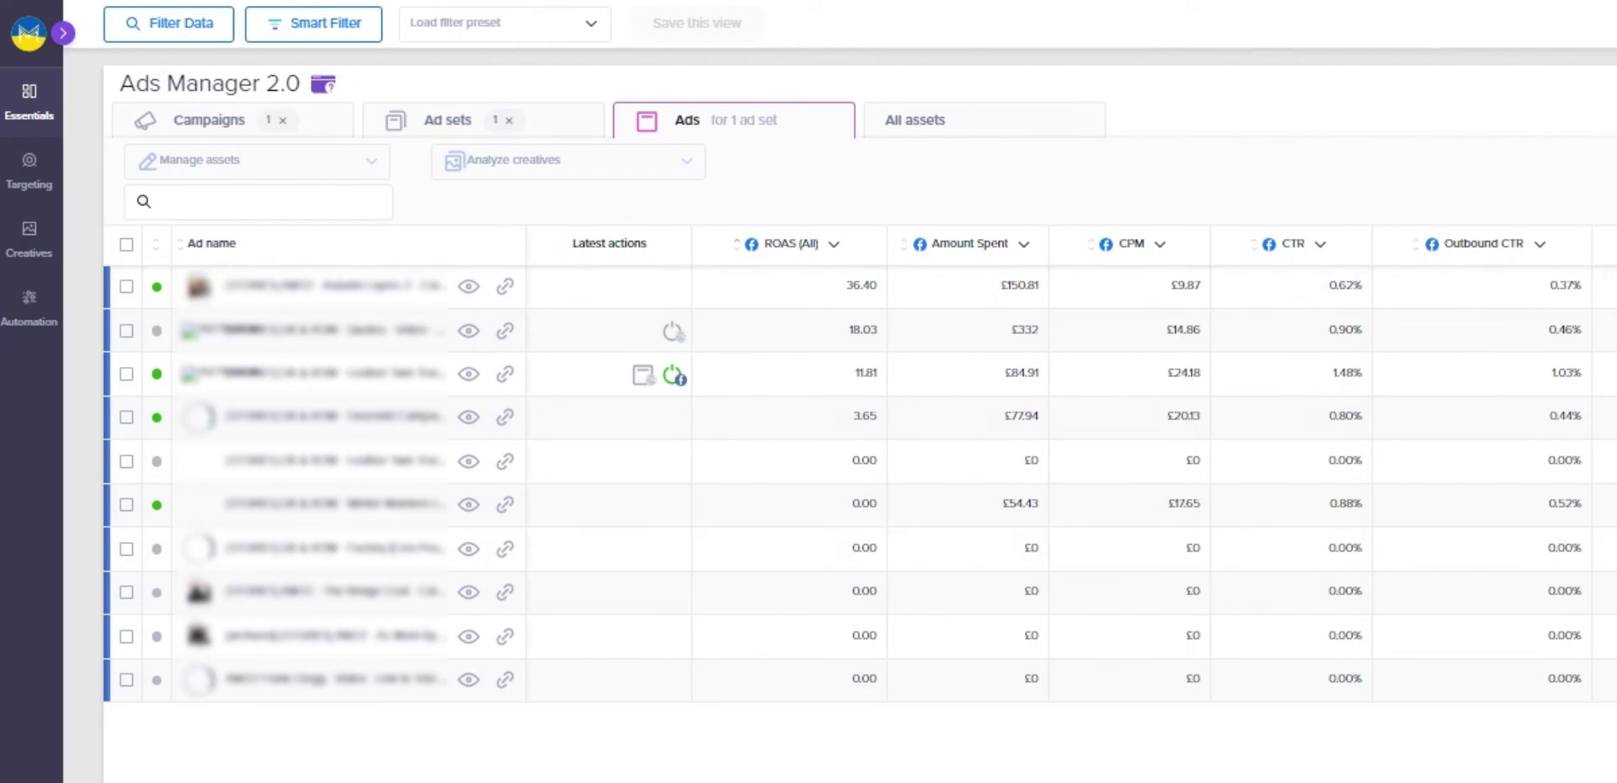
scroll(672, 331, right, 5)
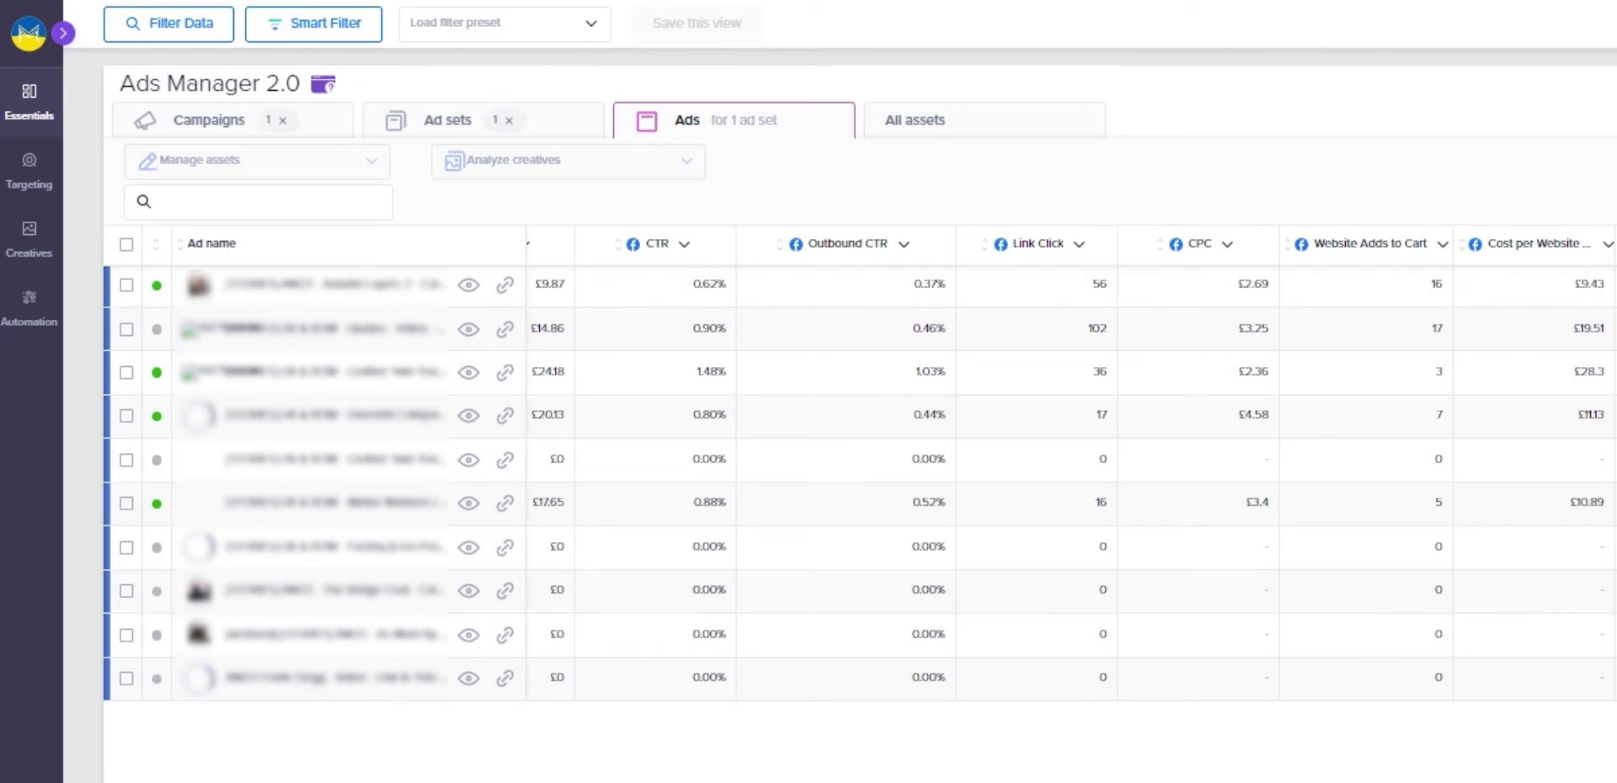
scroll(843, 464, left, 5)
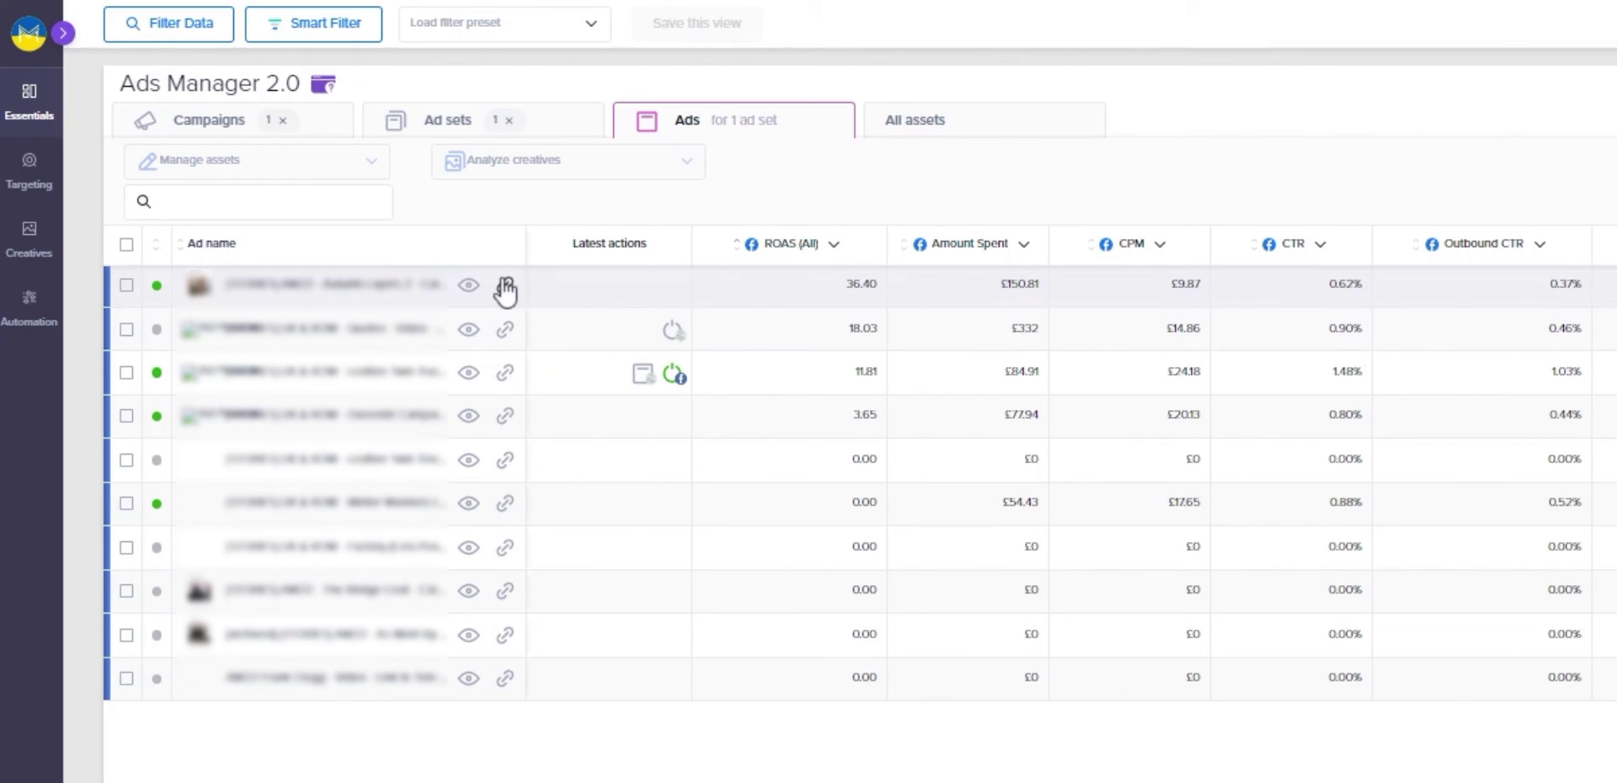
- Review the first ad's Manage assets actions, deselect it, then switch to the All assets view
click(126, 286)
click(257, 165)
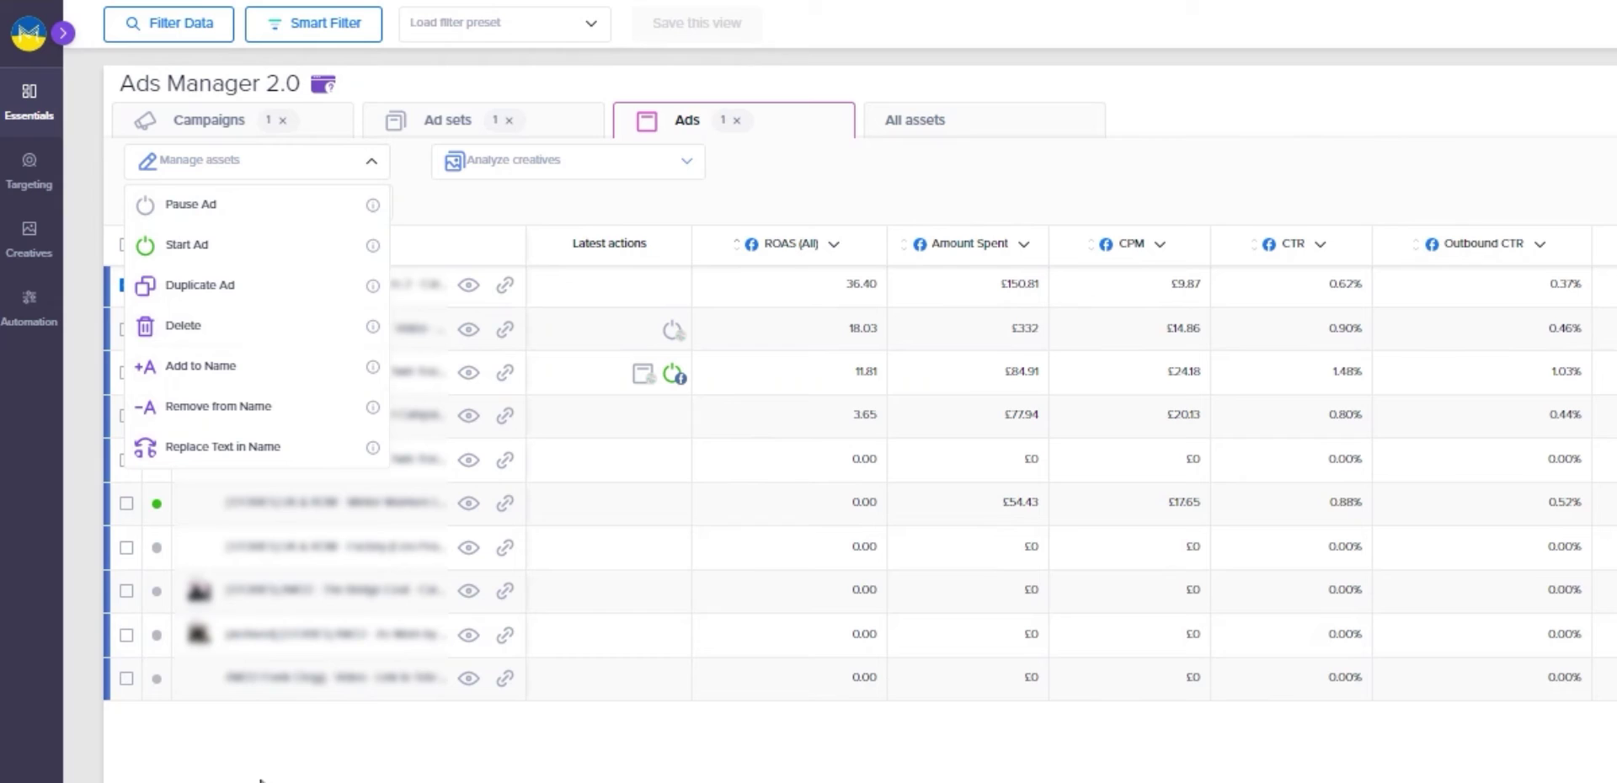
click(126, 286)
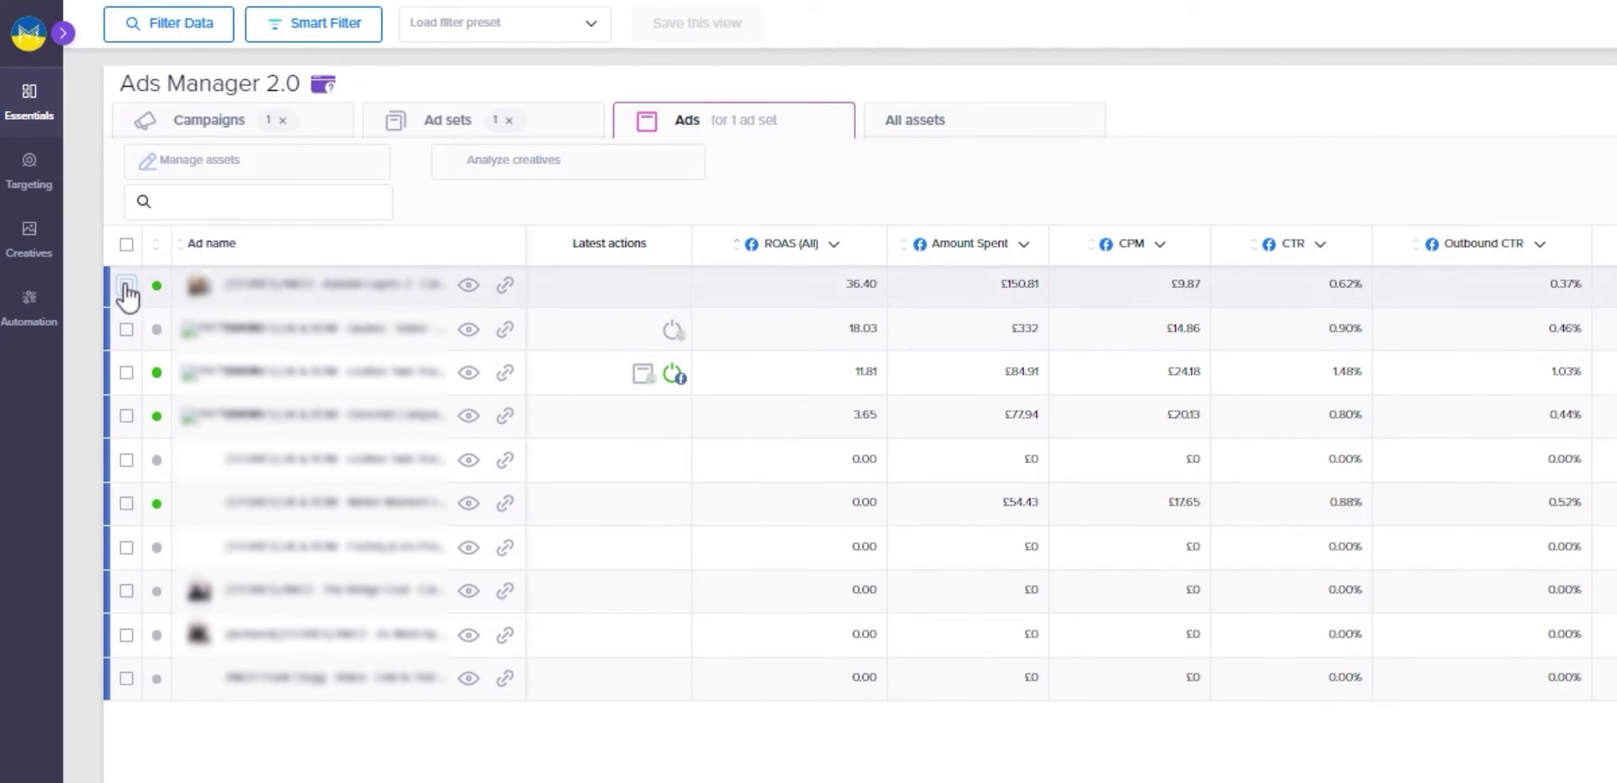
click(914, 118)
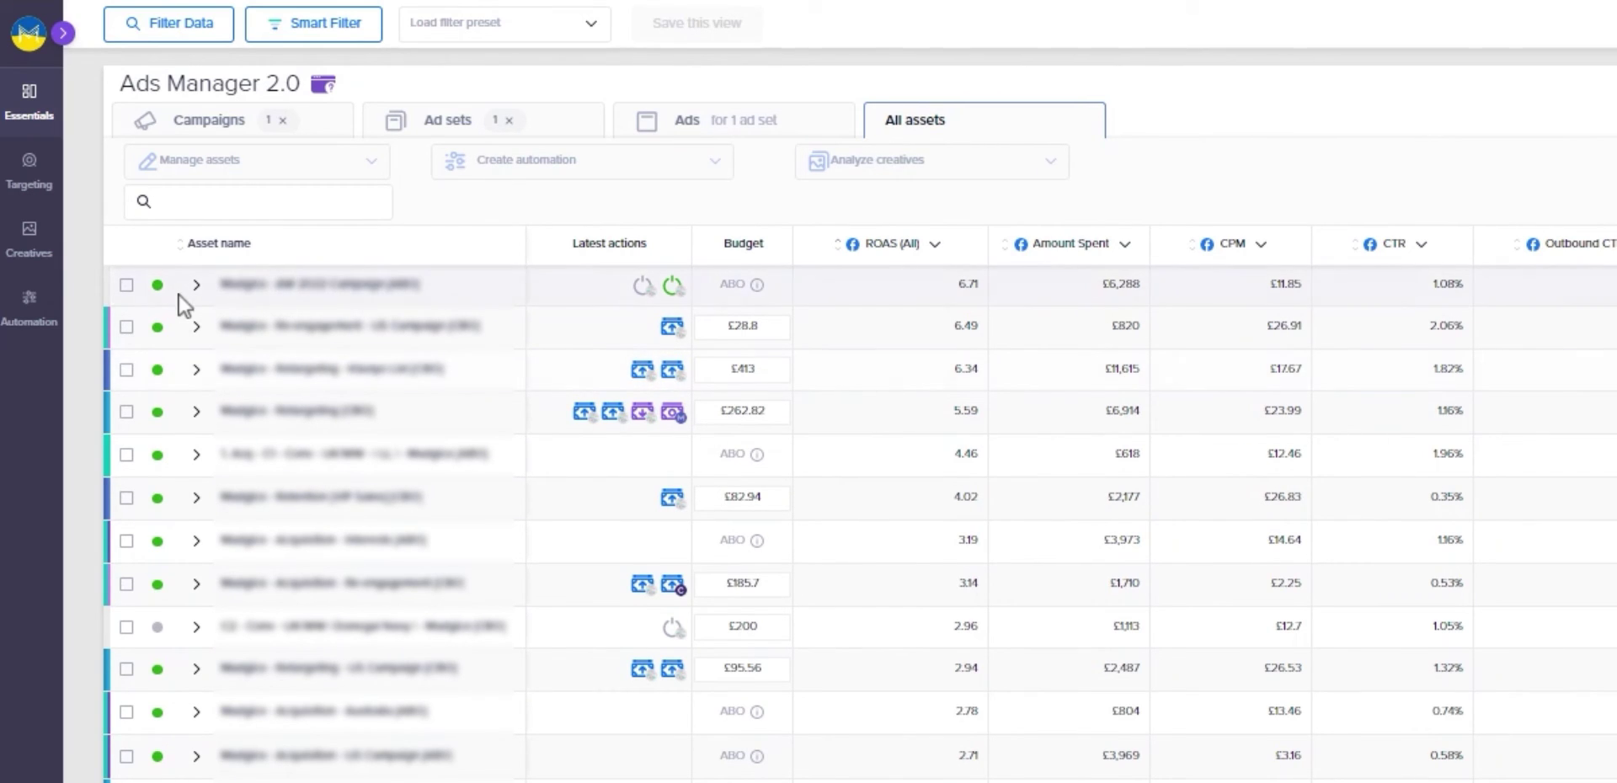
- Expand the first campaign and its first ad set, then check Manage assets for a selected ad
click(196, 285)
click(225, 328)
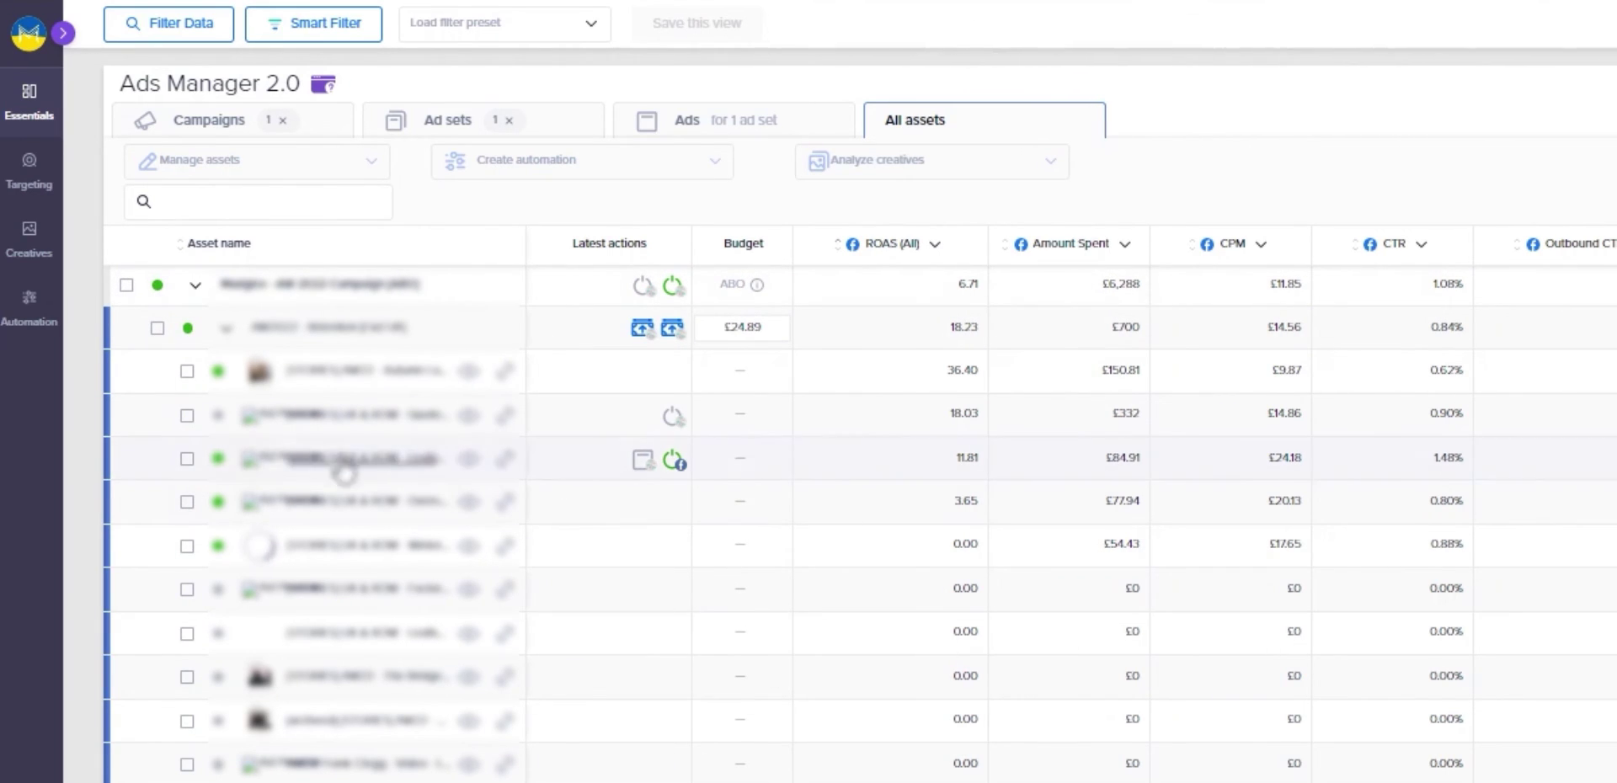
click(187, 460)
click(241, 167)
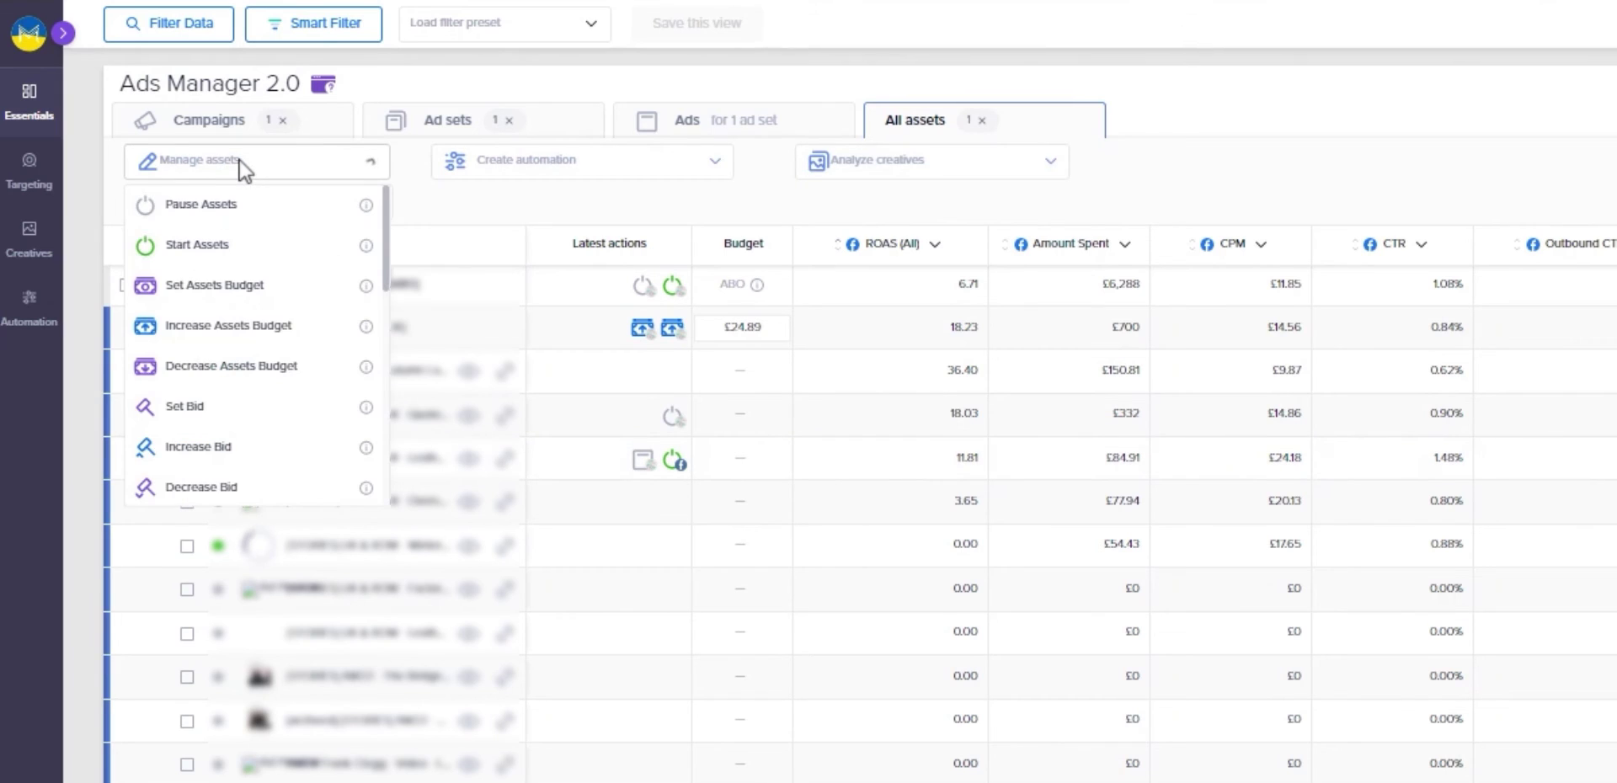
click(187, 371)
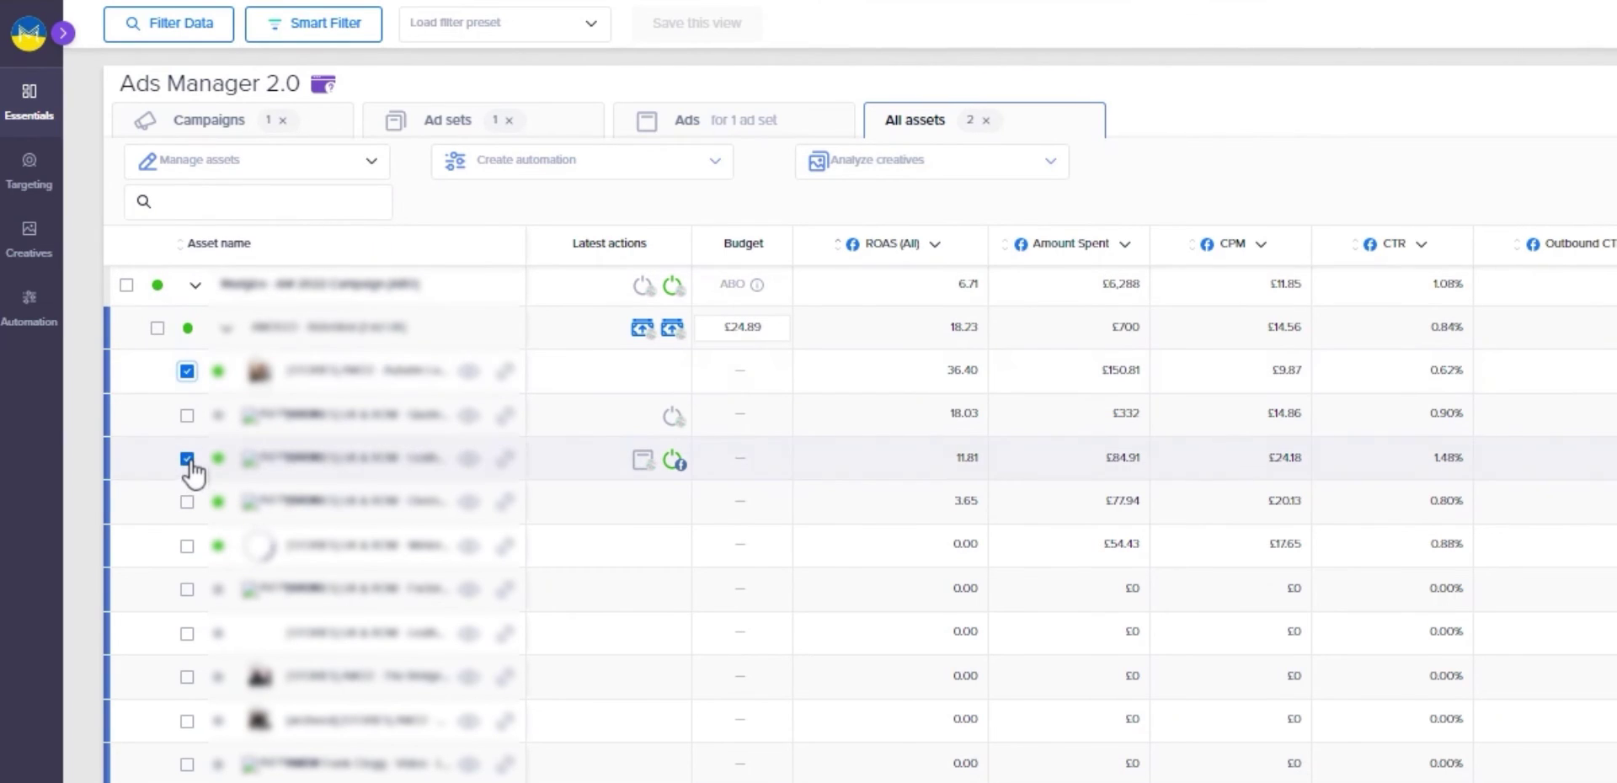
click(187, 459)
click(187, 371)
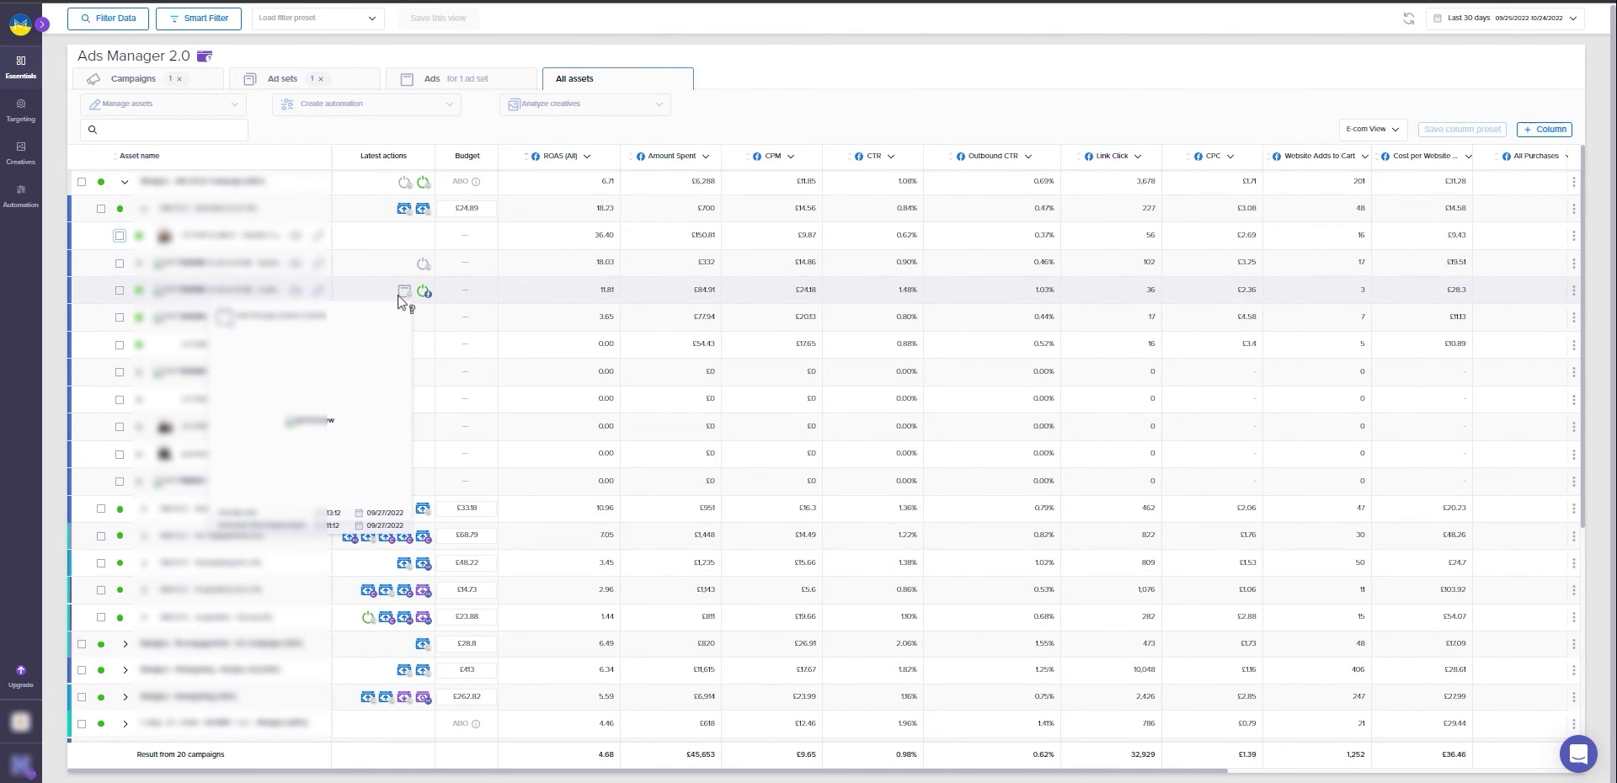
mouse_move(673, 417)
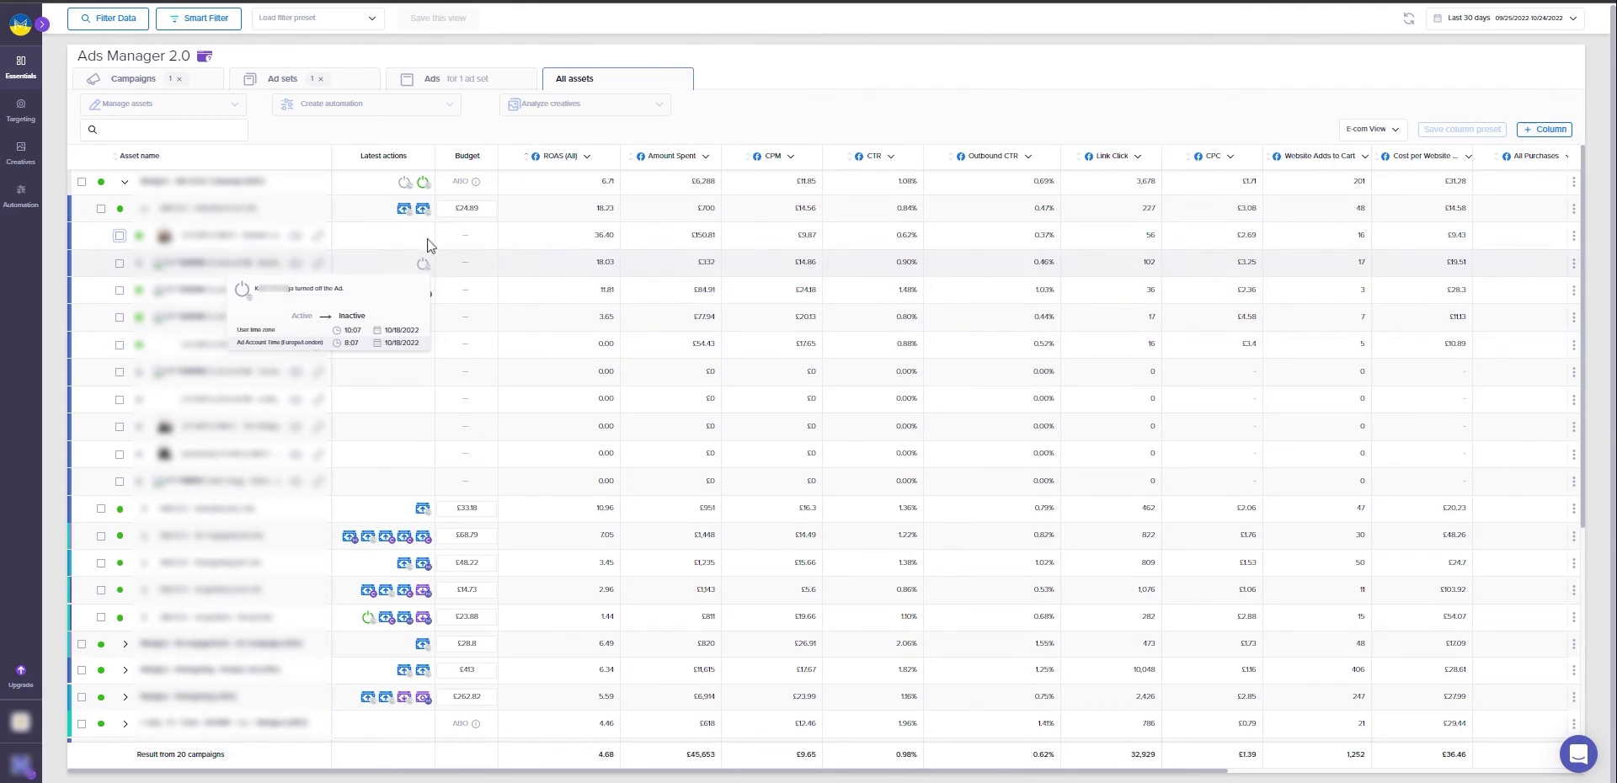
- Go to the Campaigns tab and clear its selection filter to show all 20 campaigns
scroll(548, 331, down, 5)
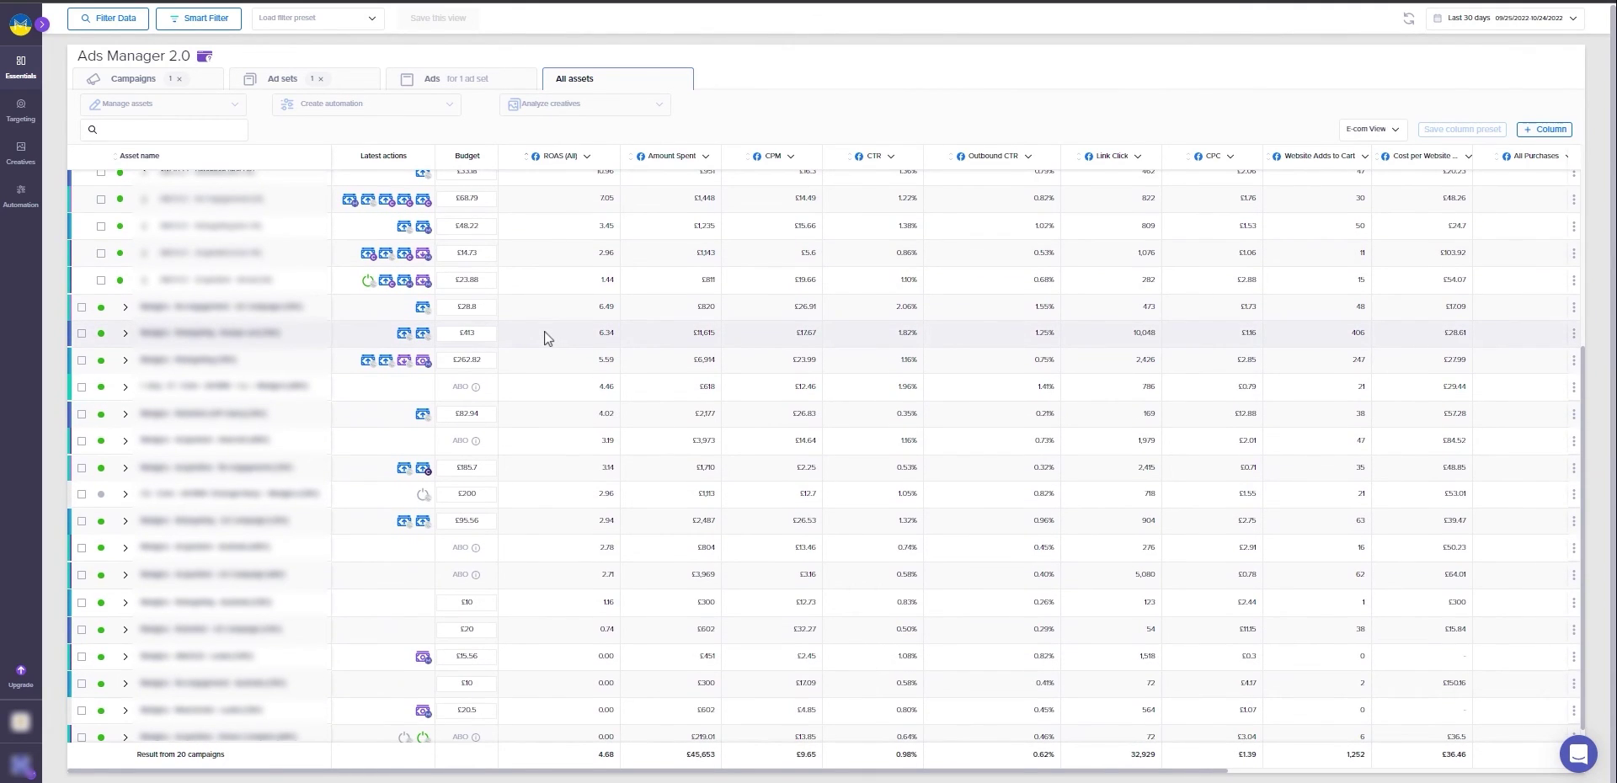
click(155, 79)
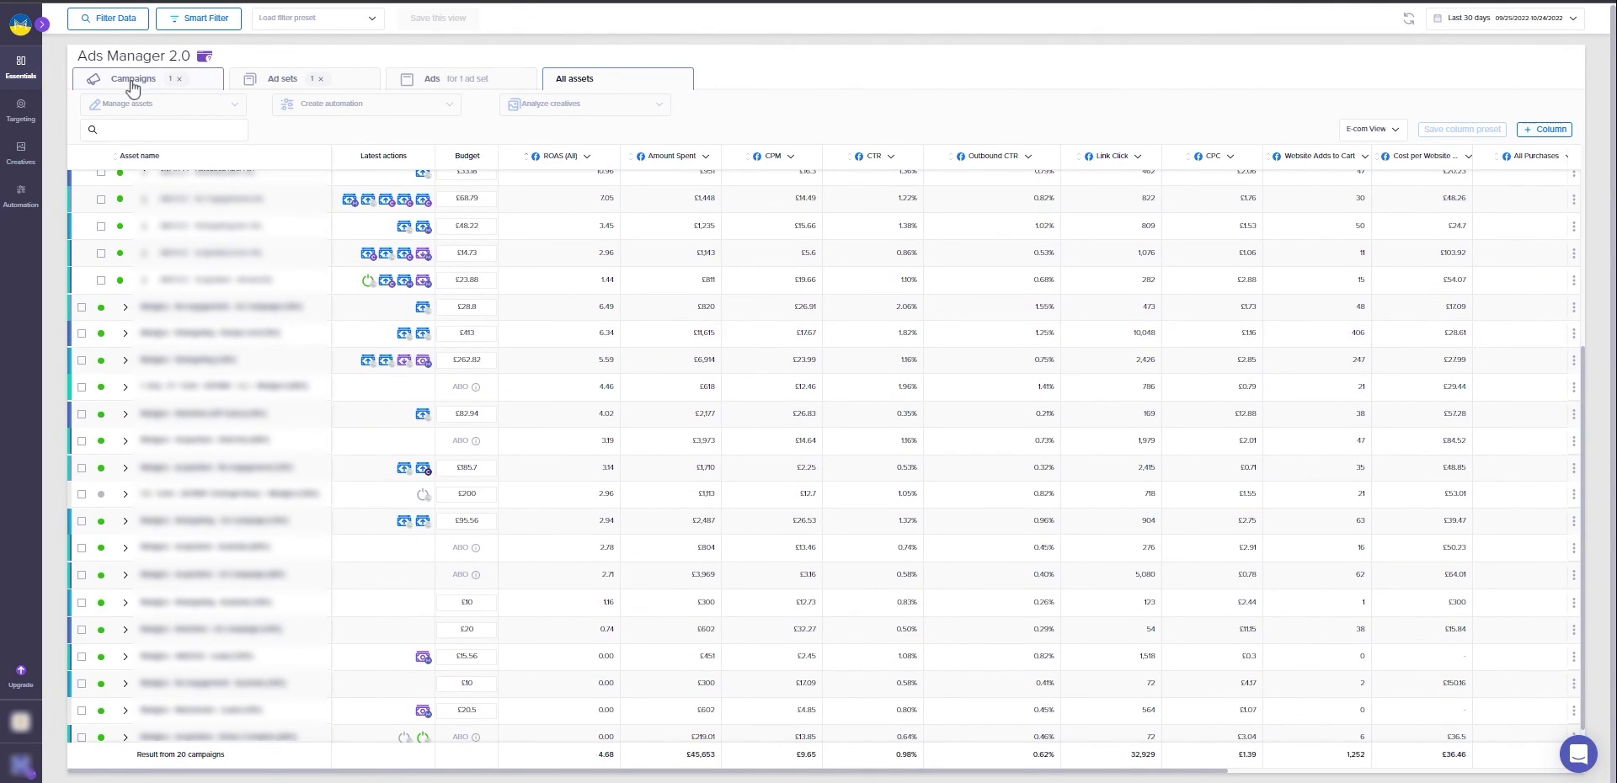
click(178, 79)
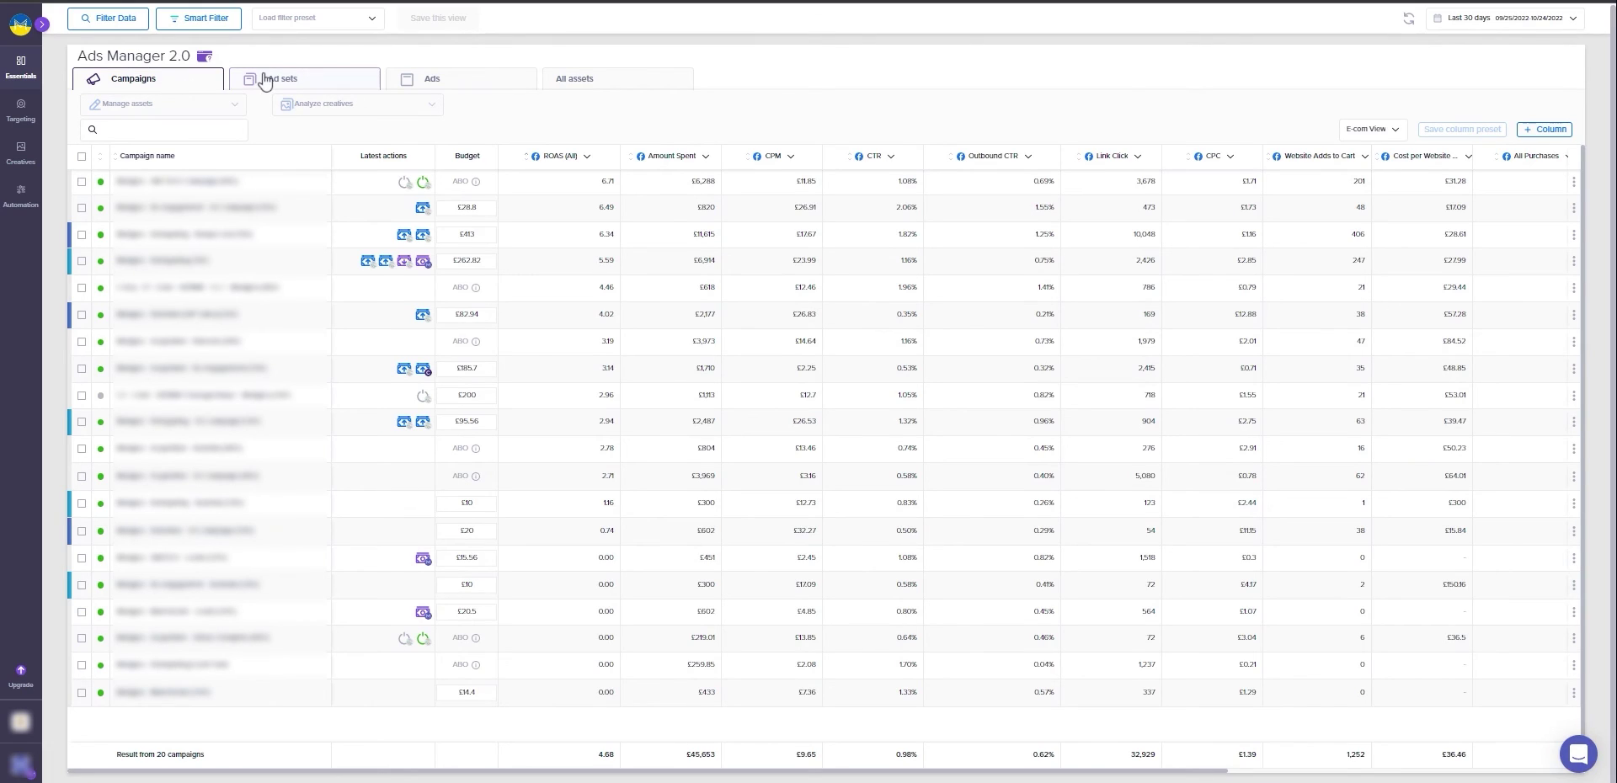